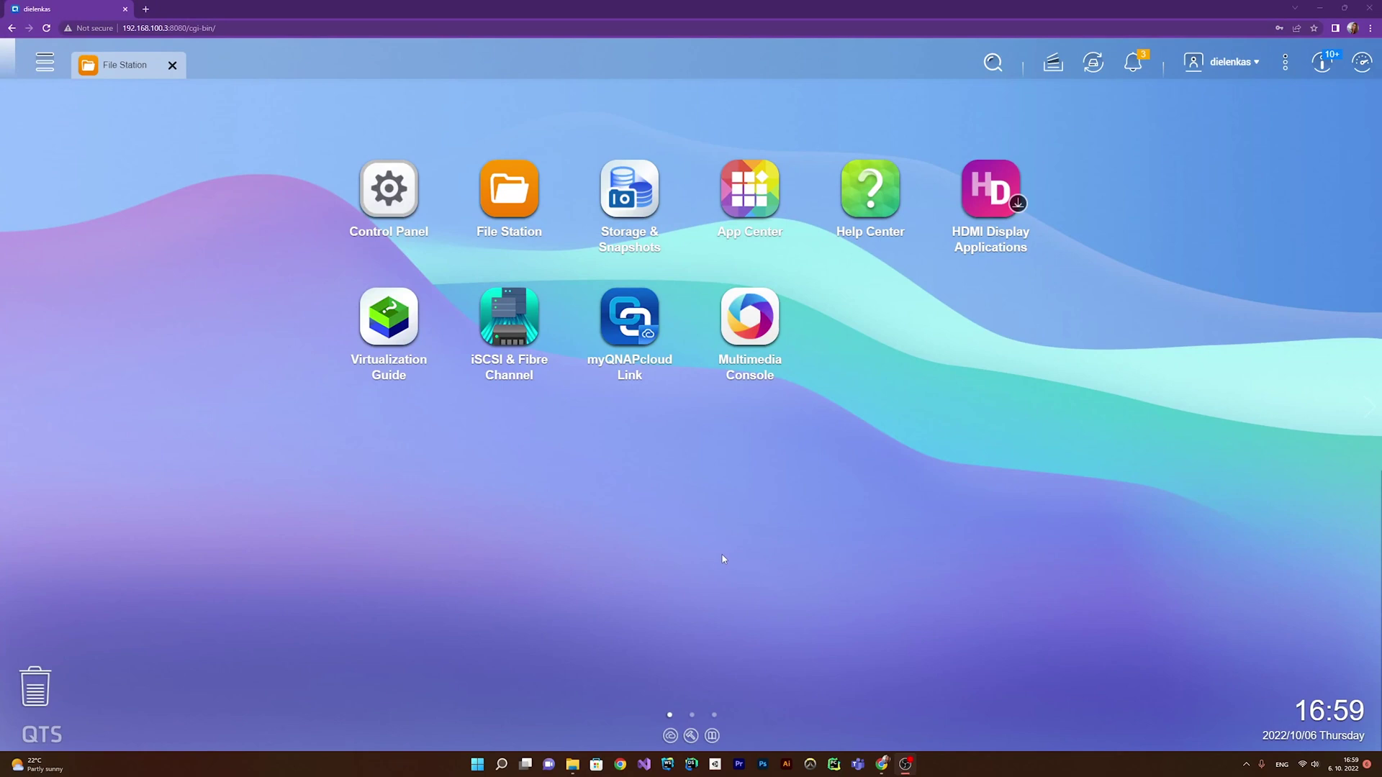
# Bring up the QTS dashboard showing system and disk health, storage usage and online users
pyautogui.click(232, 28)
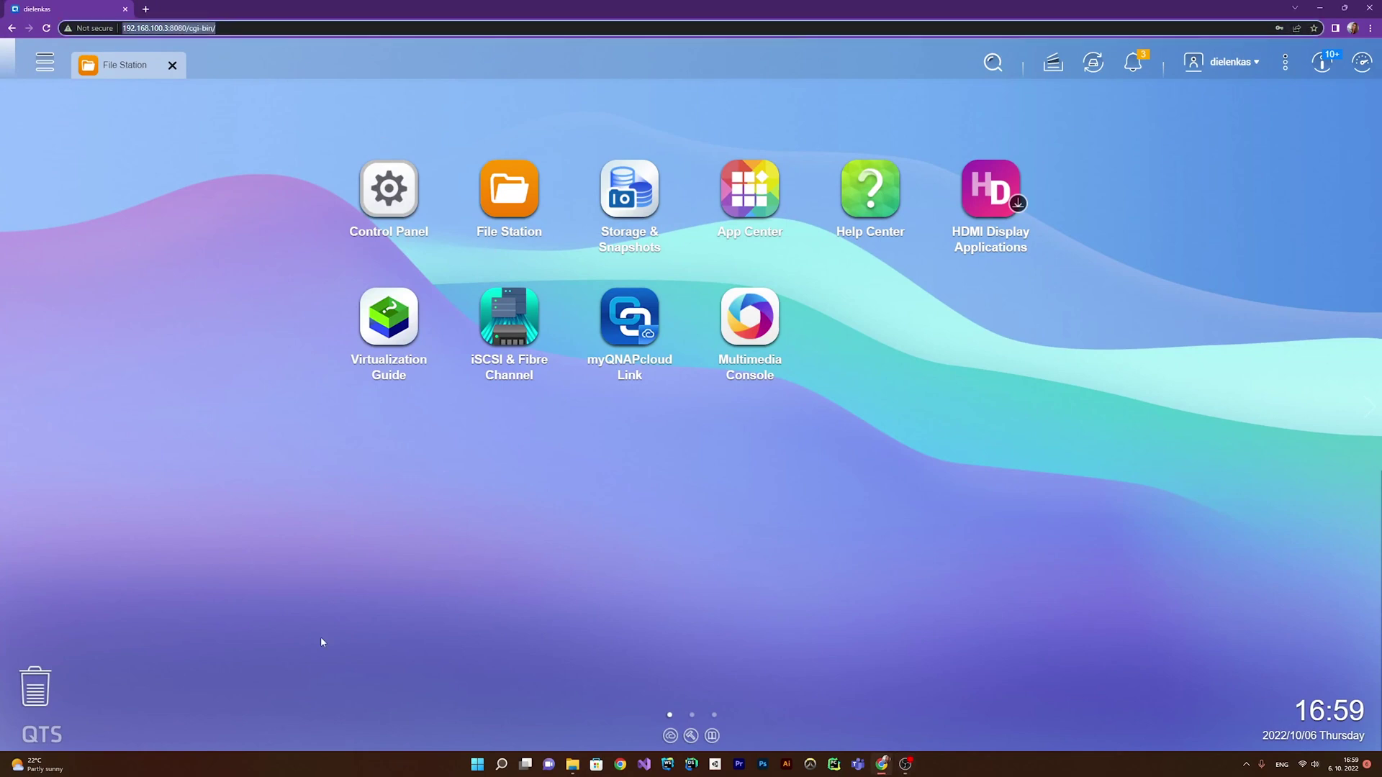
pyautogui.click(452, 617)
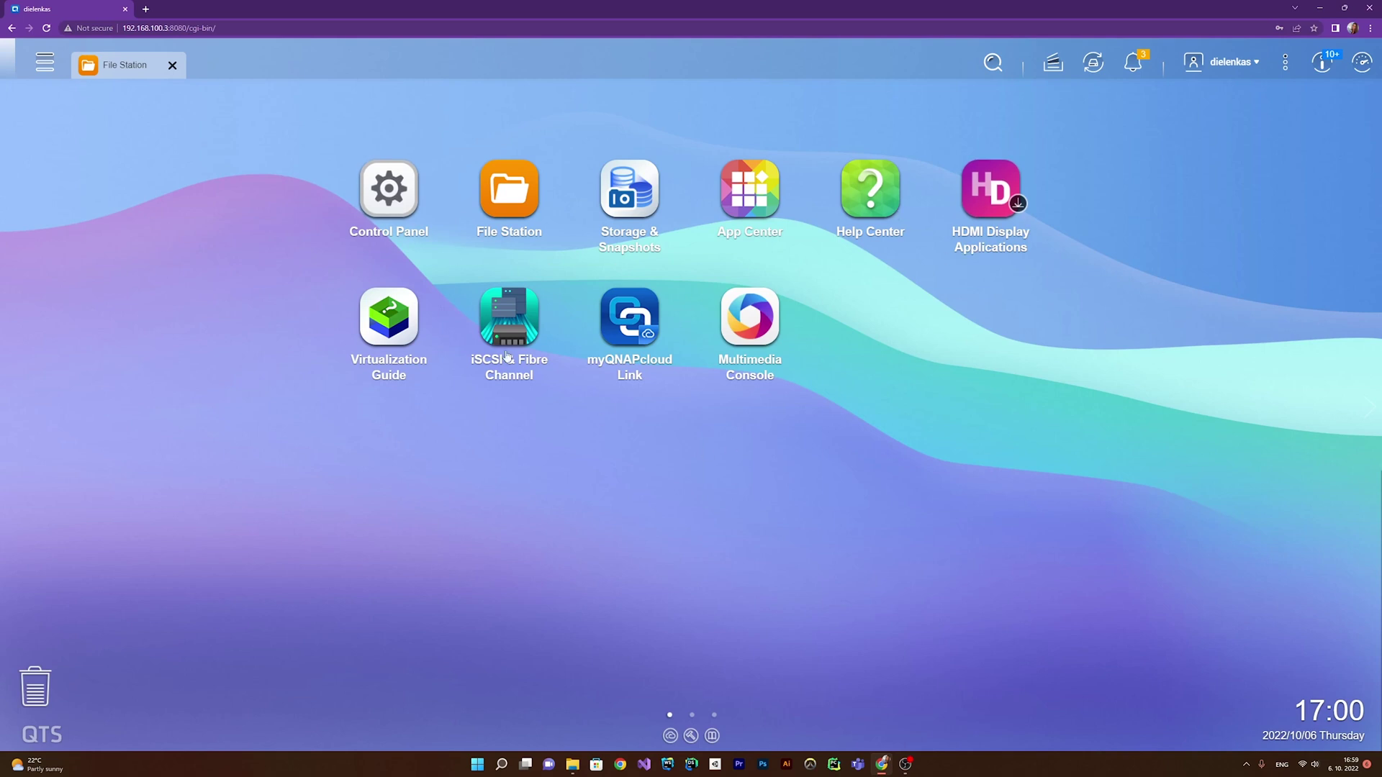
pyautogui.click(1231, 62)
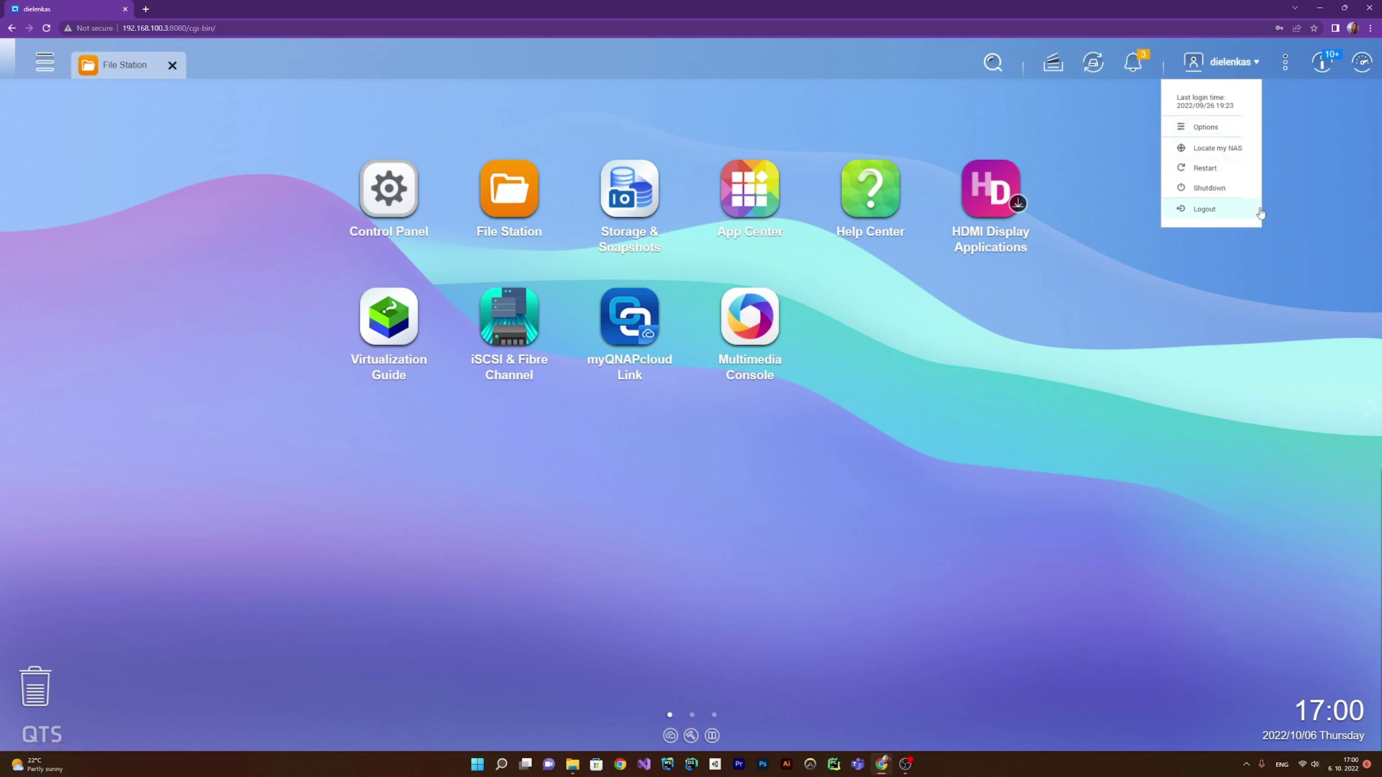
pyautogui.click(1006, 389)
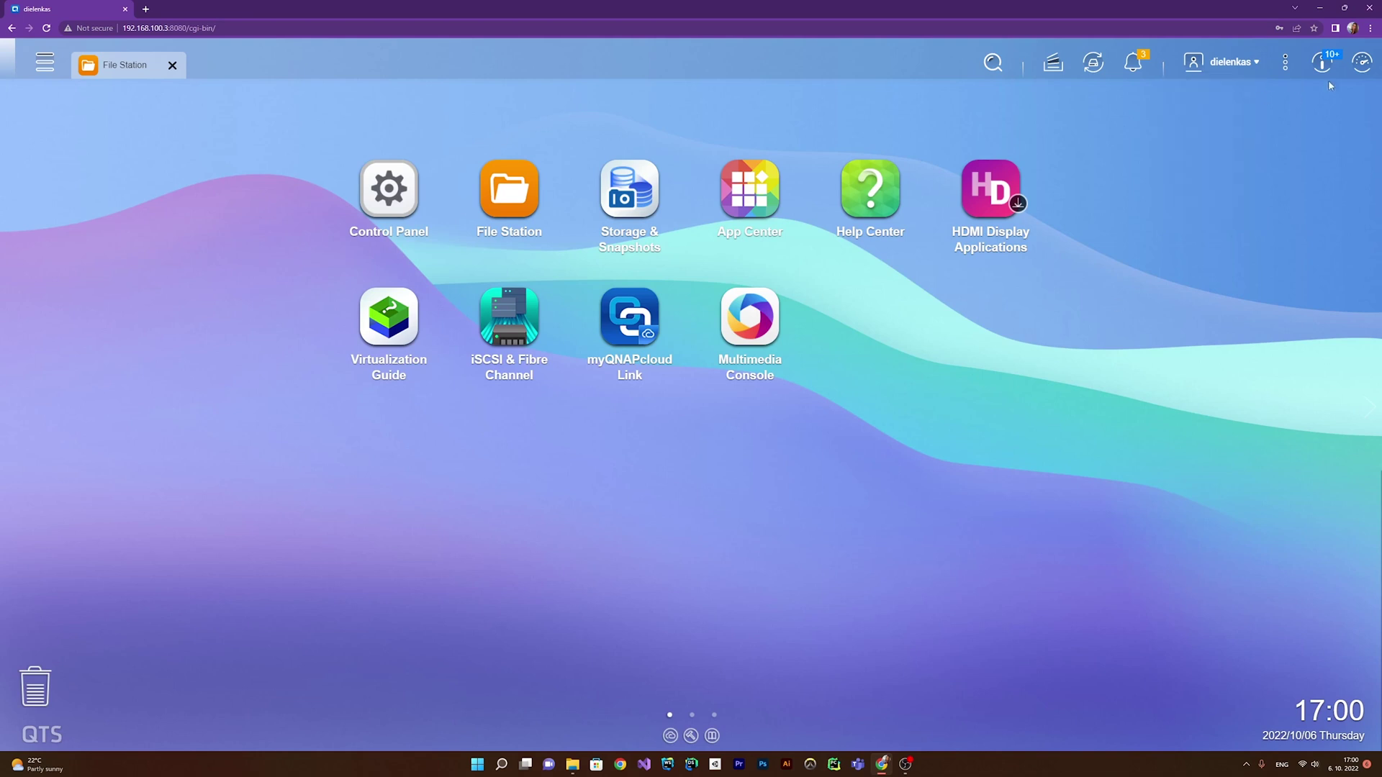
pyautogui.click(1362, 71)
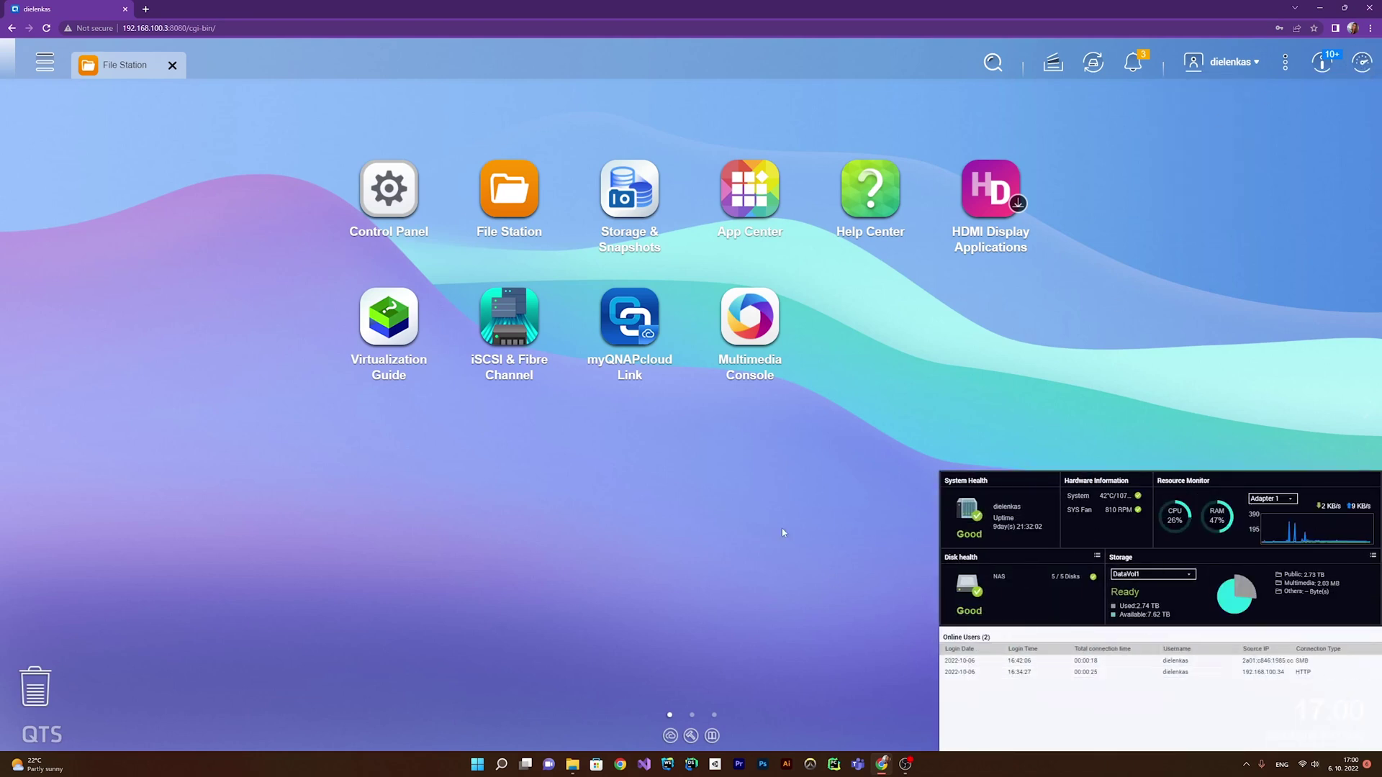
# Close the dashboard and reach Storage & Snapshots via Control Panel's General Settings
pyautogui.click(482, 533)
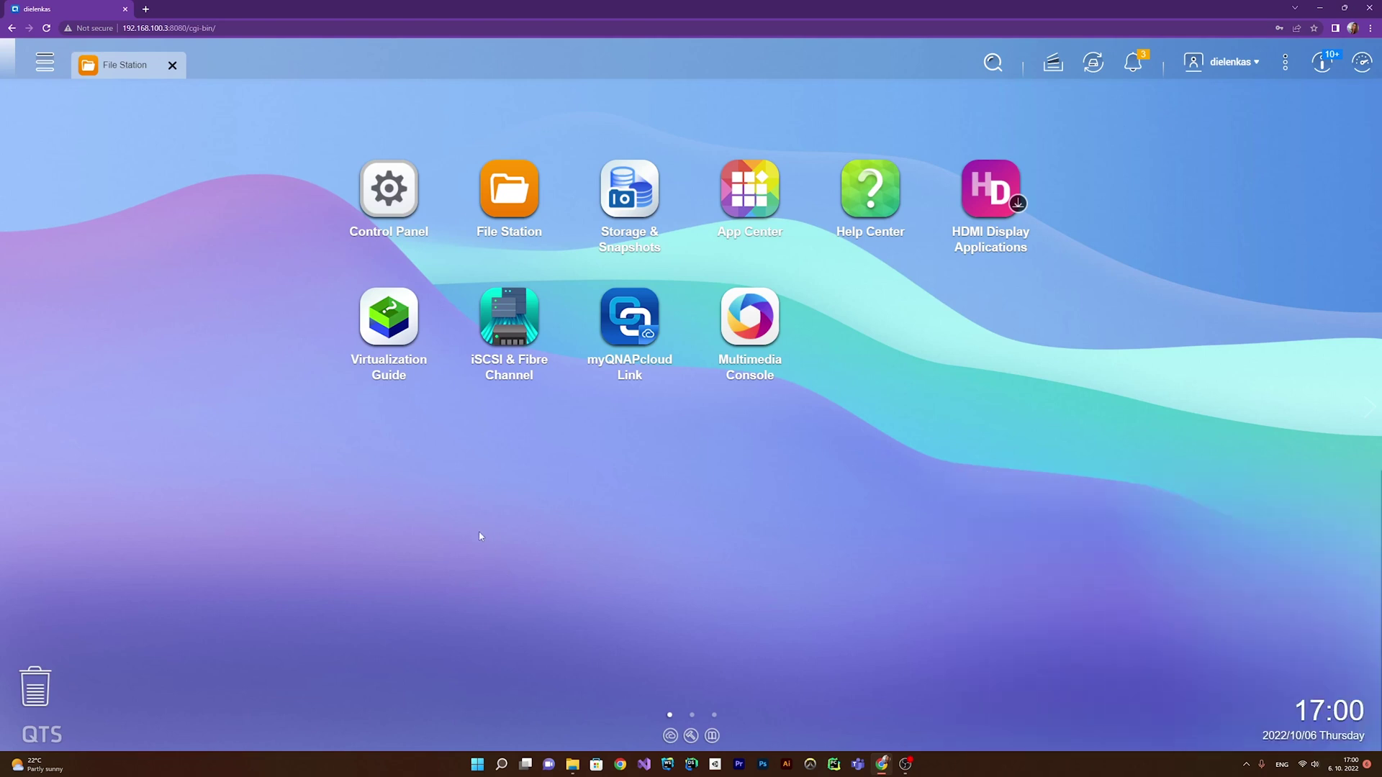
pyautogui.click(404, 175)
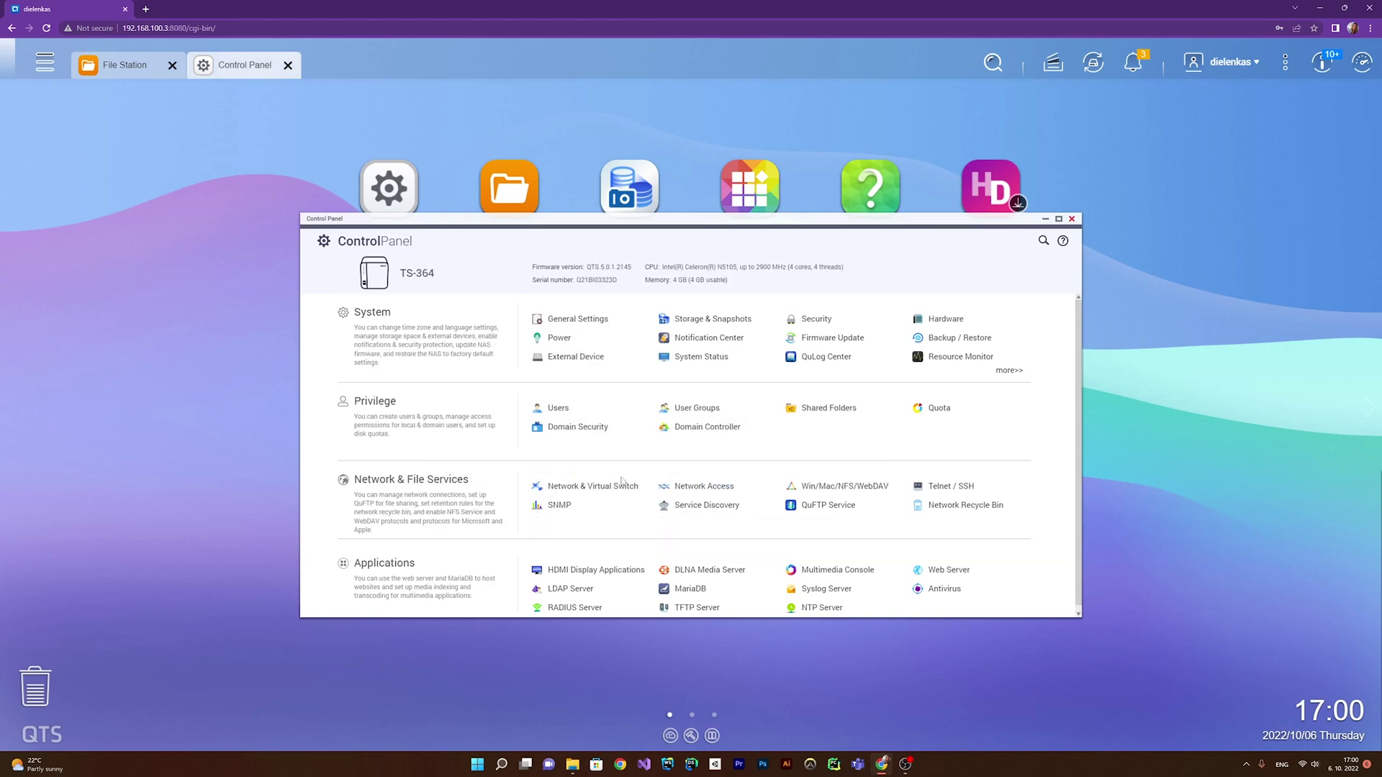
pyautogui.scroll(-1, 409, 496)
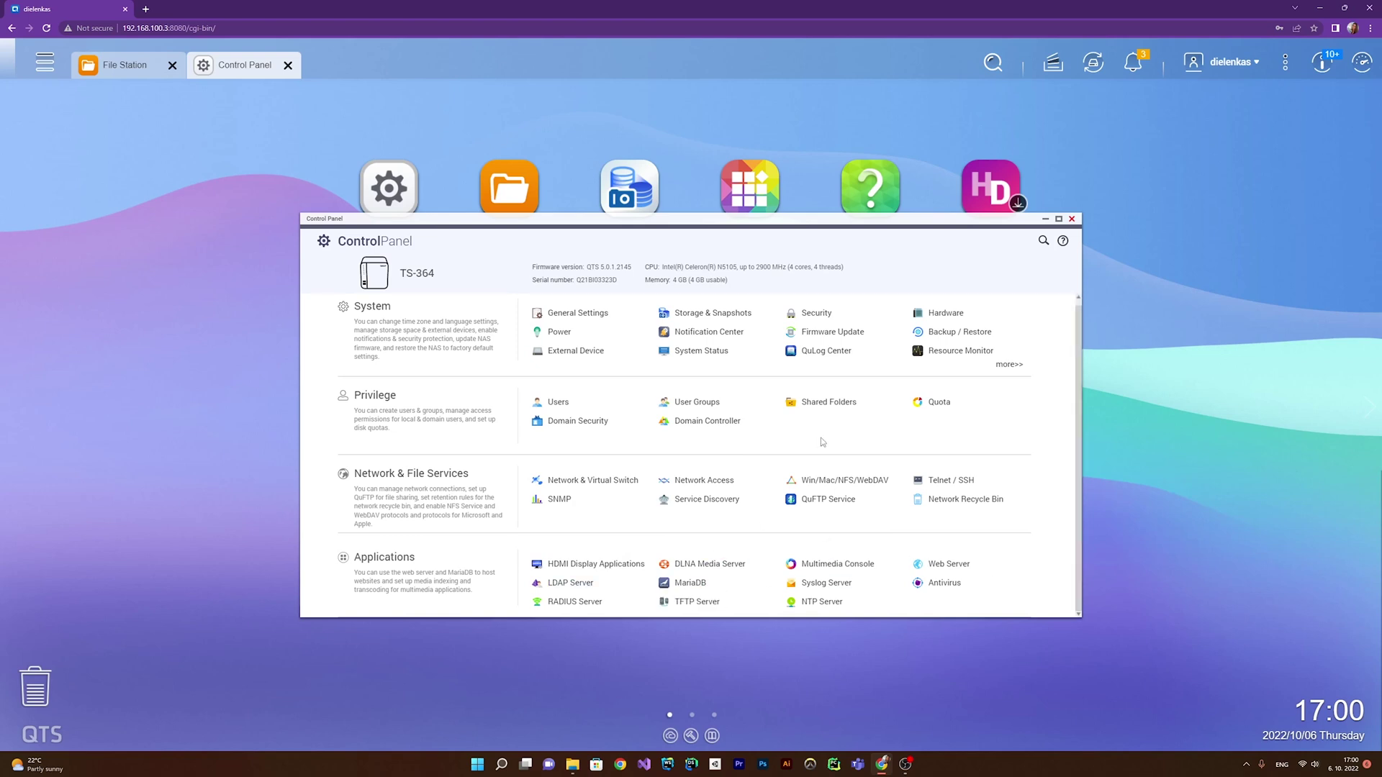
pyautogui.scroll(1, 719, 497)
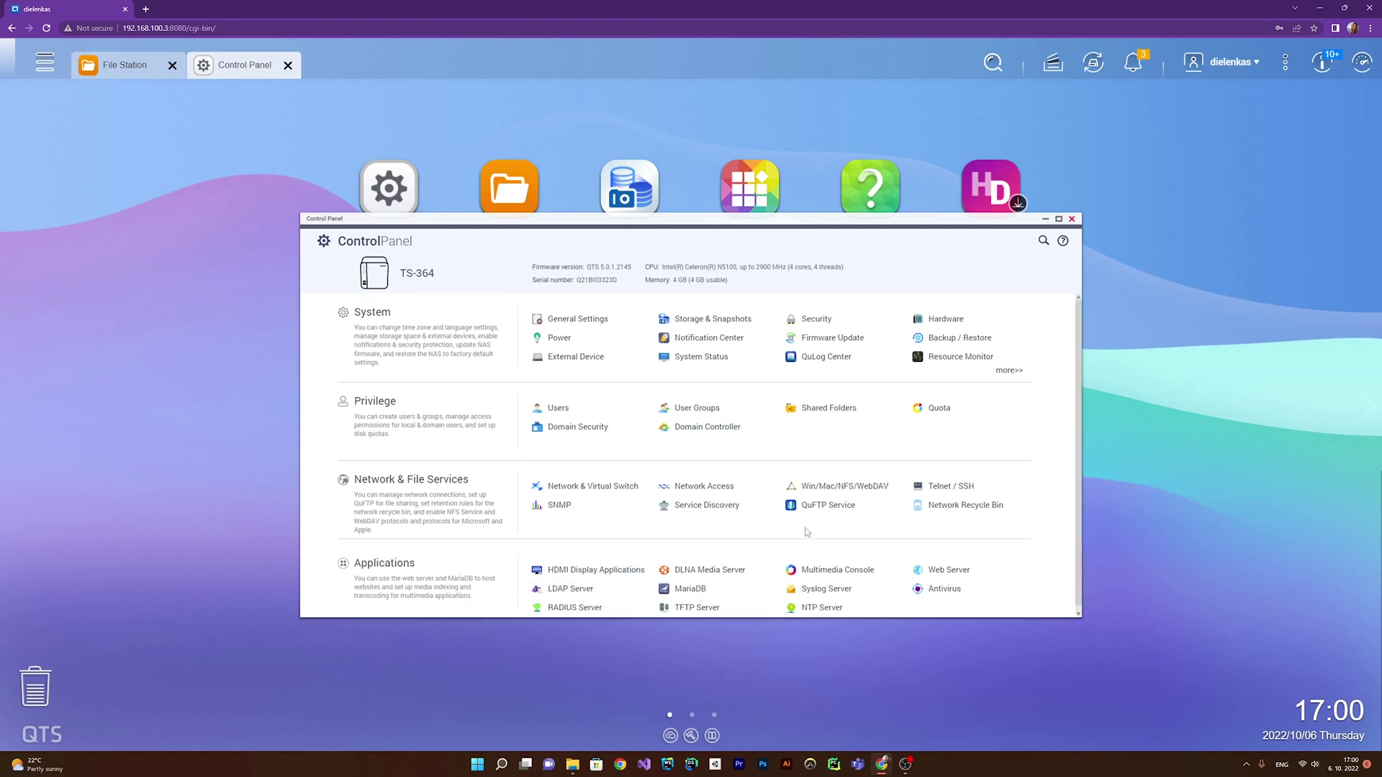
pyautogui.click(578, 321)
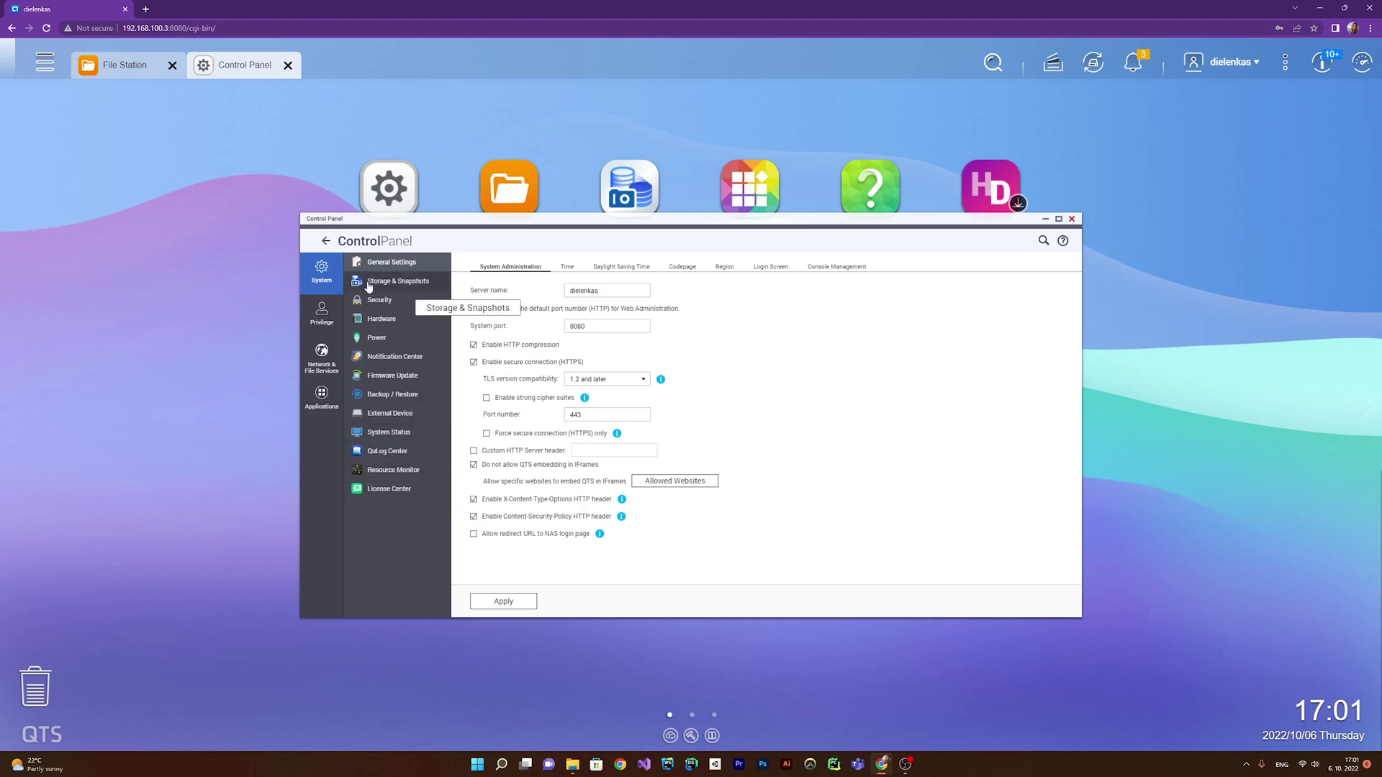
pyautogui.click(394, 286)
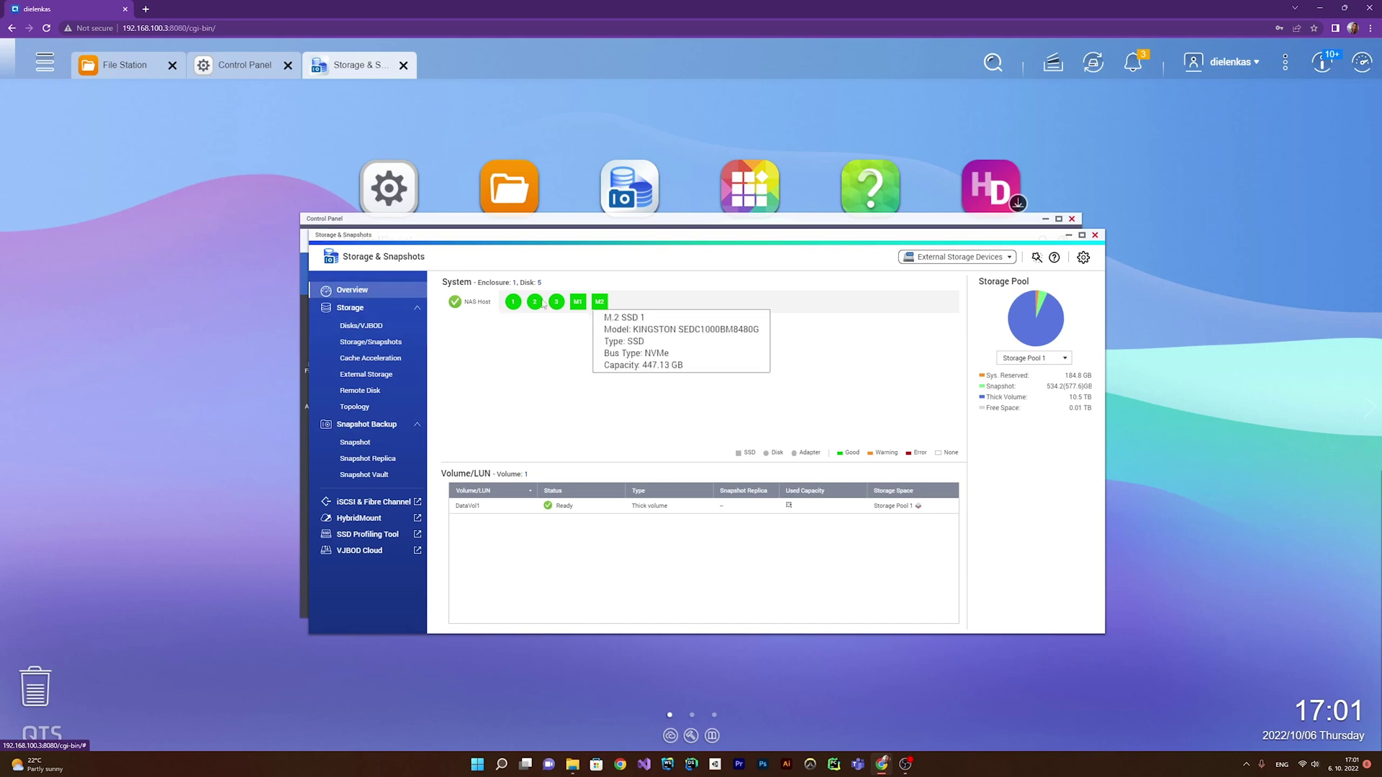
# List the storage pools and open DataVol1's management window (10.36 TB, 7.62 TB free)
pyautogui.moveTo(512, 302)
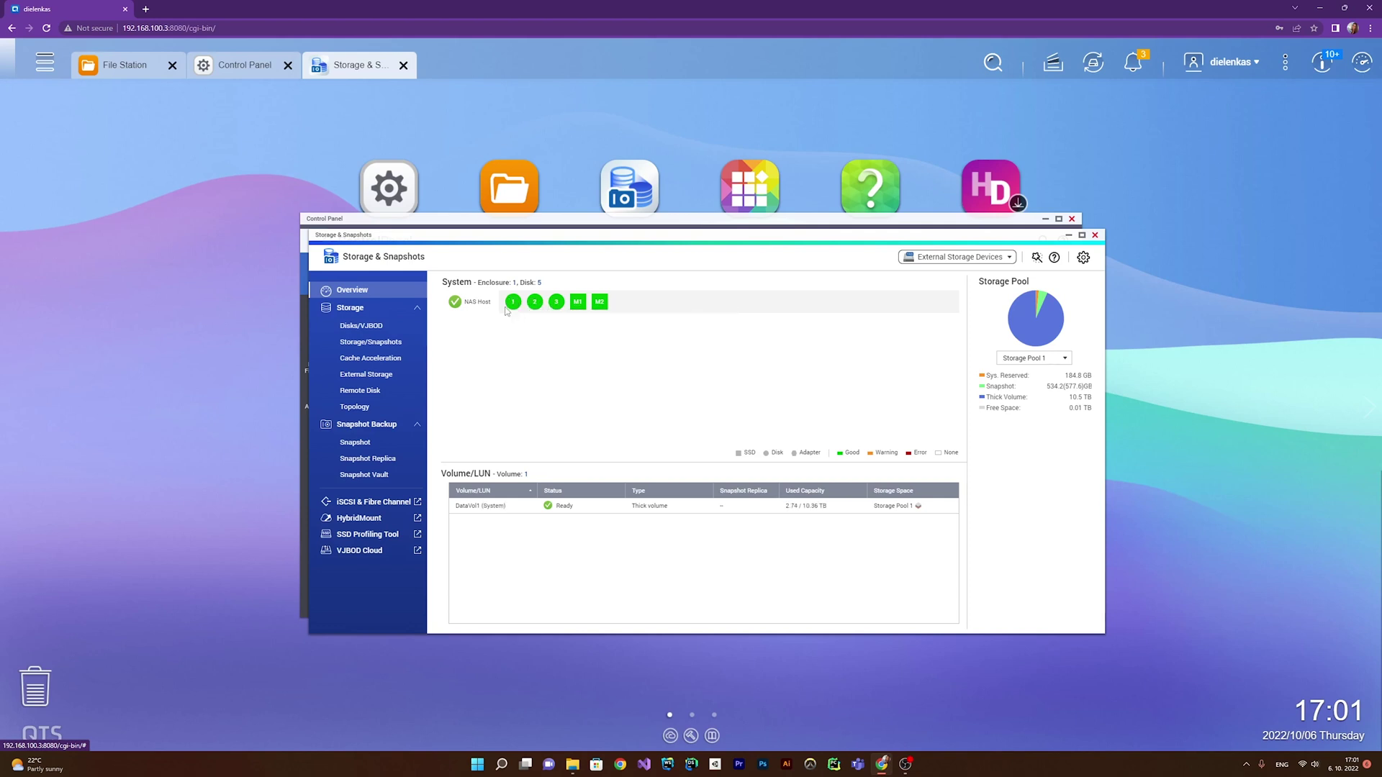
pyautogui.moveTo(577, 303)
pyautogui.click(370, 342)
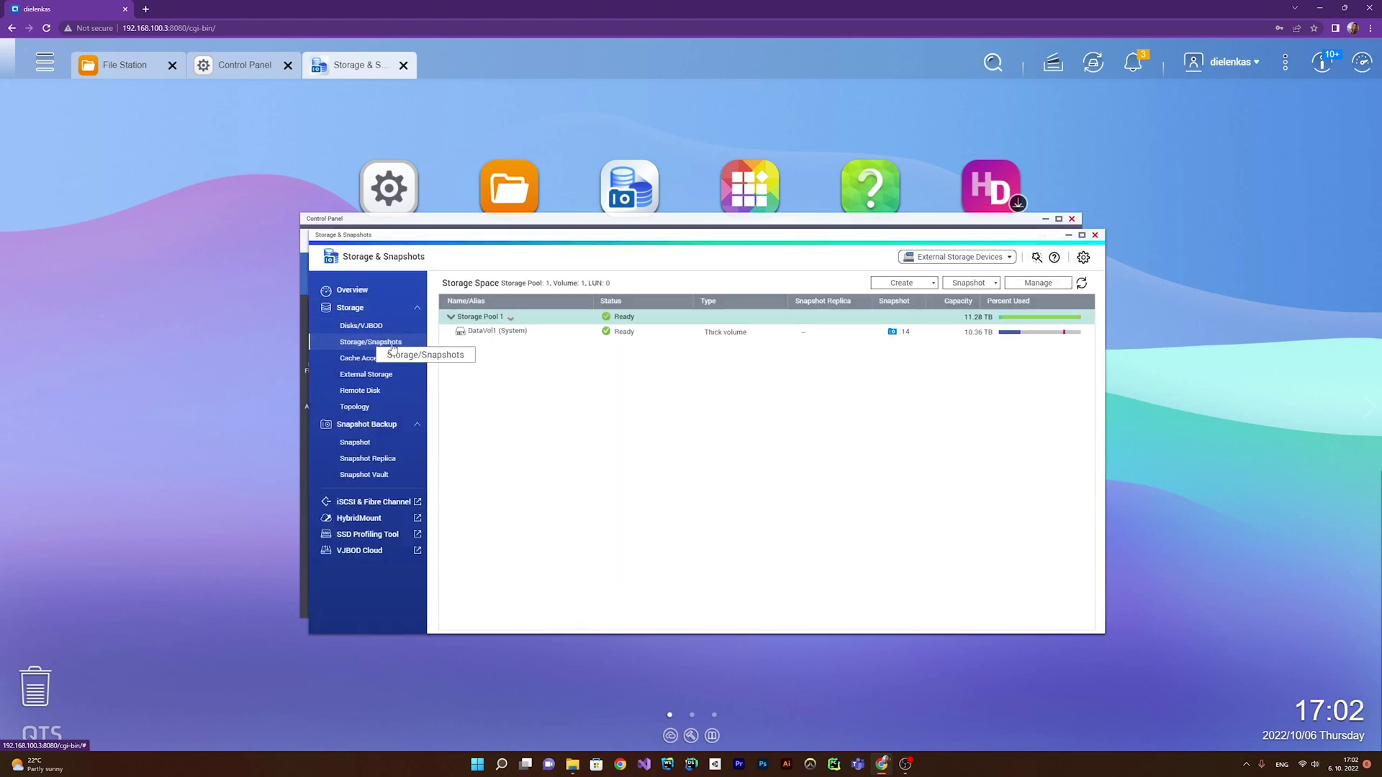
pyautogui.doubleClick(585, 341)
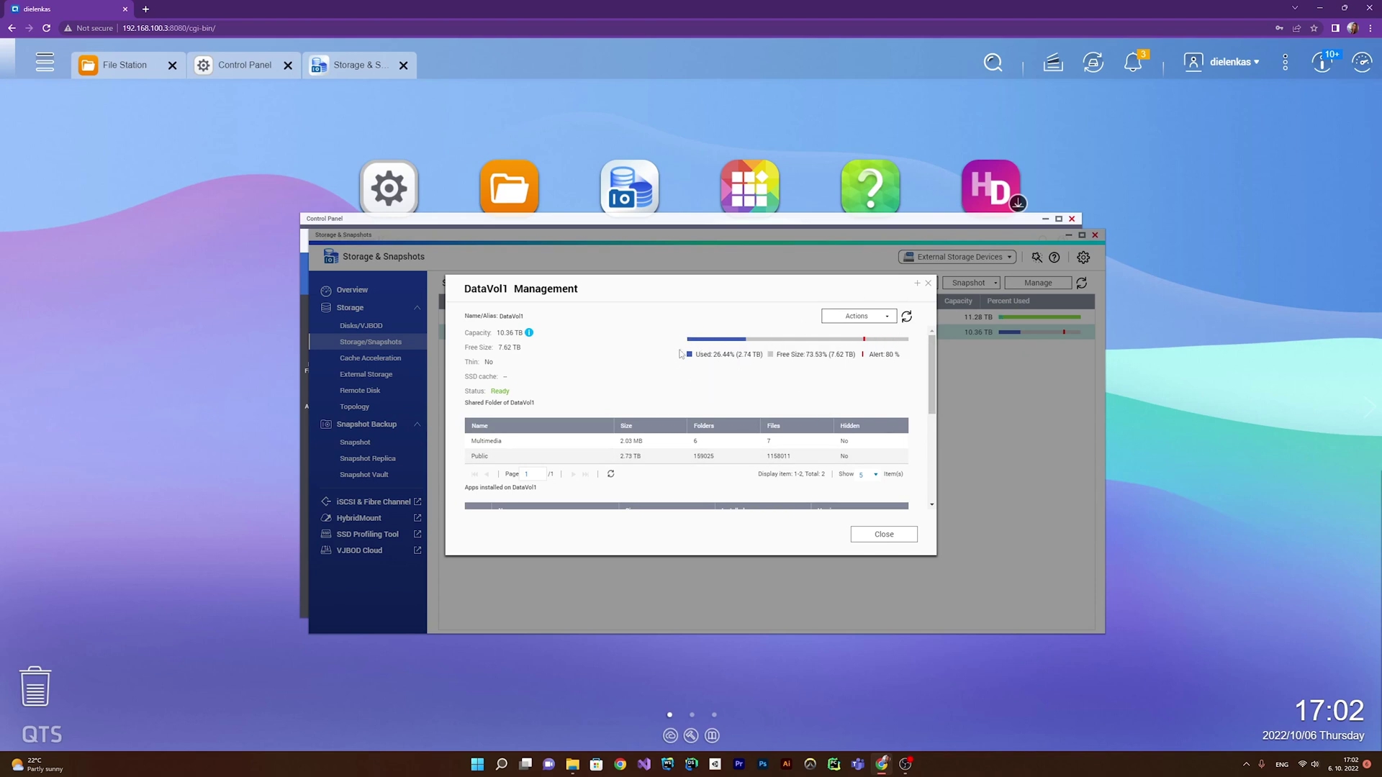
pyautogui.click(924, 286)
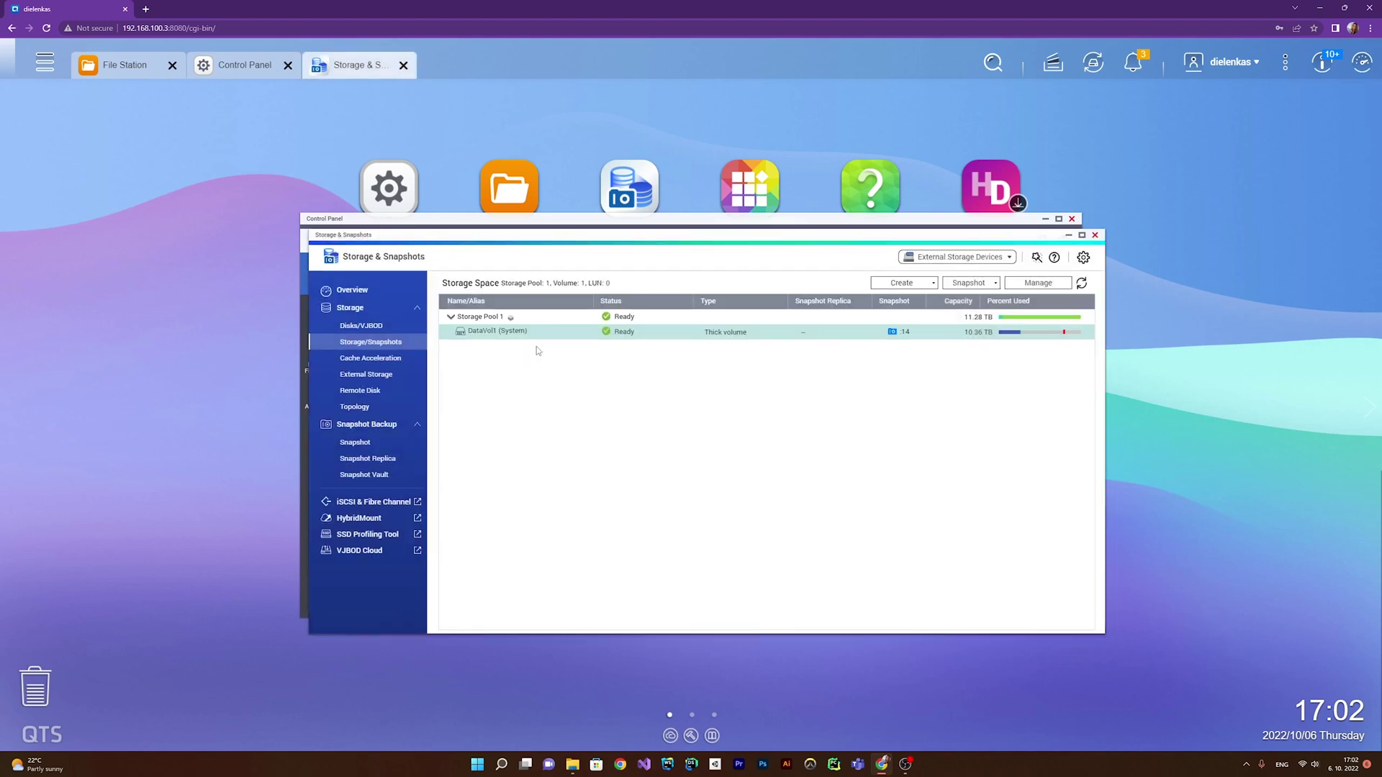
pyautogui.click(691, 321)
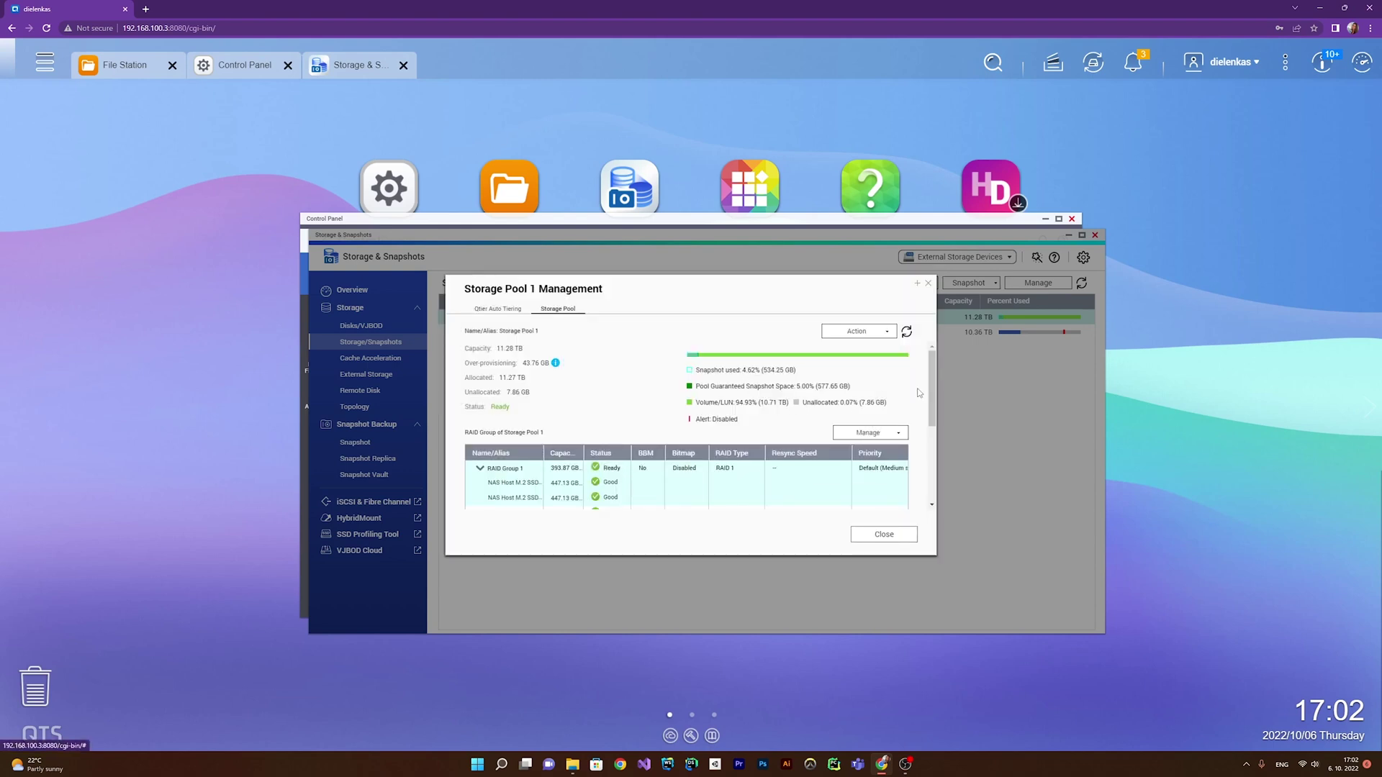
pyautogui.moveTo(936, 388); pyautogui.dragTo(918, 439)
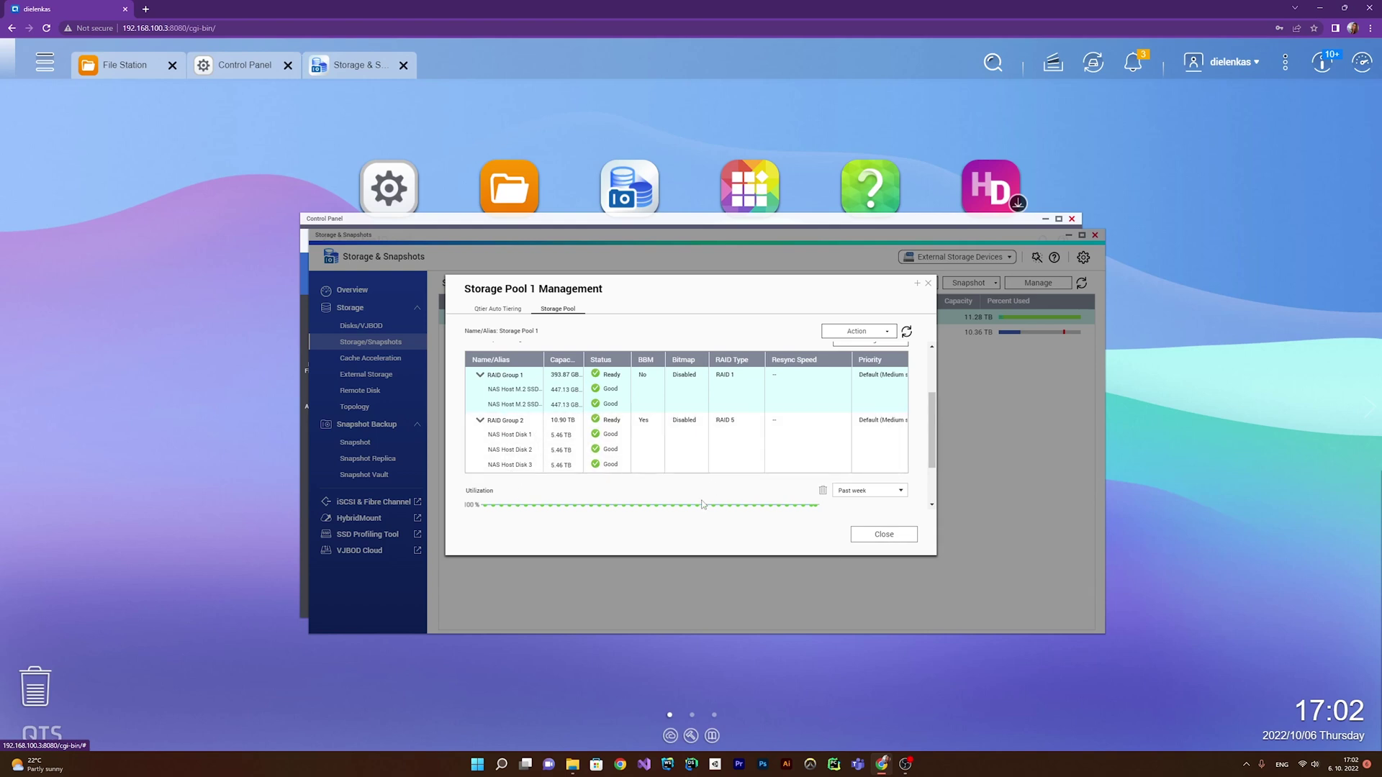
pyautogui.scroll(-1, 702, 504)
pyautogui.click(502, 309)
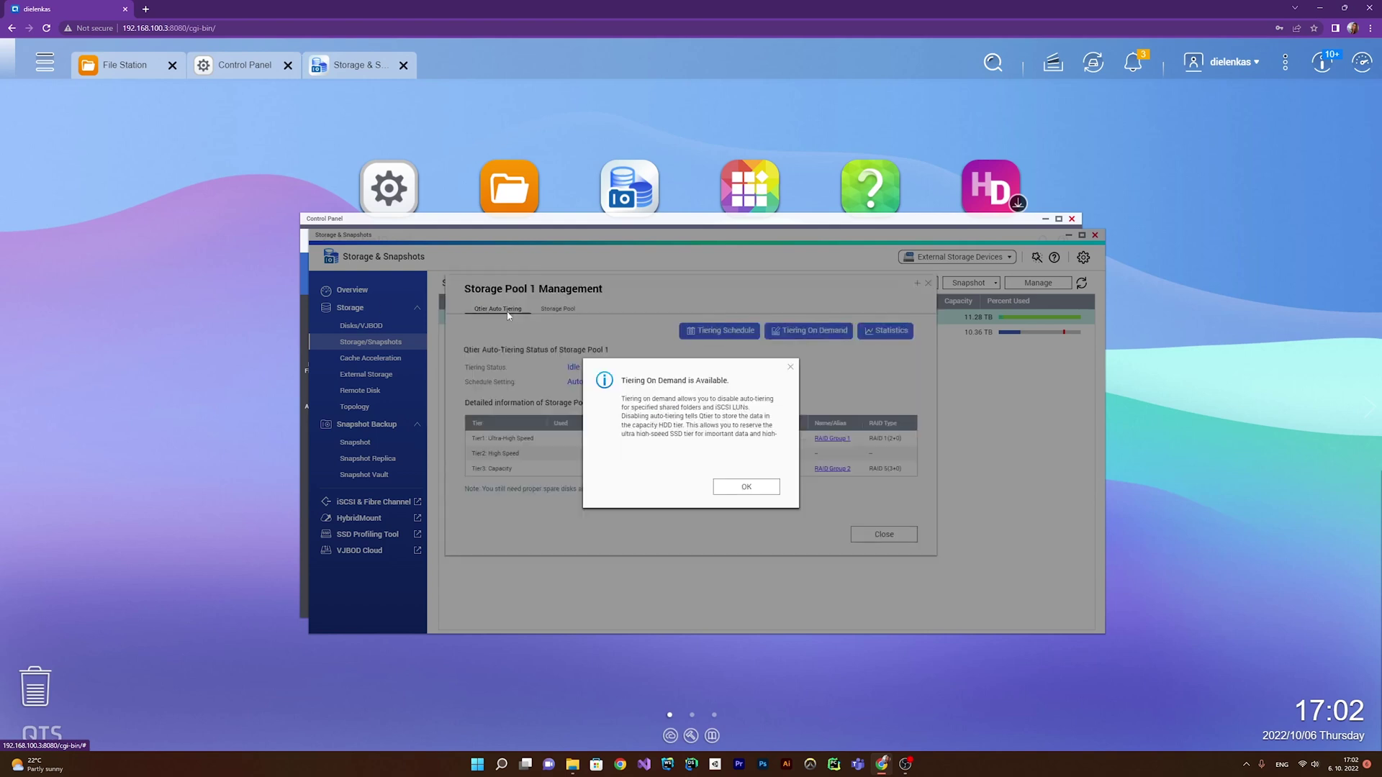
pyautogui.click(789, 368)
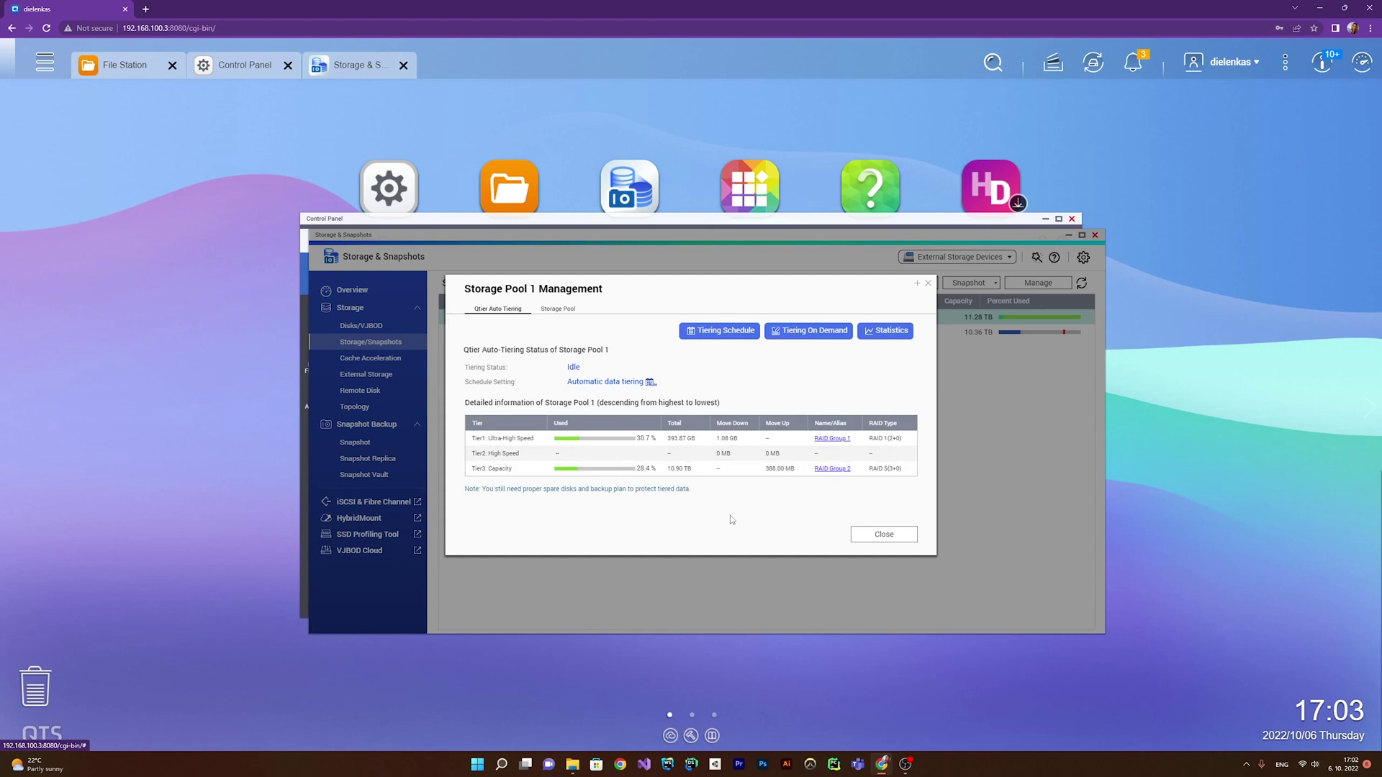
pyautogui.click(928, 283)
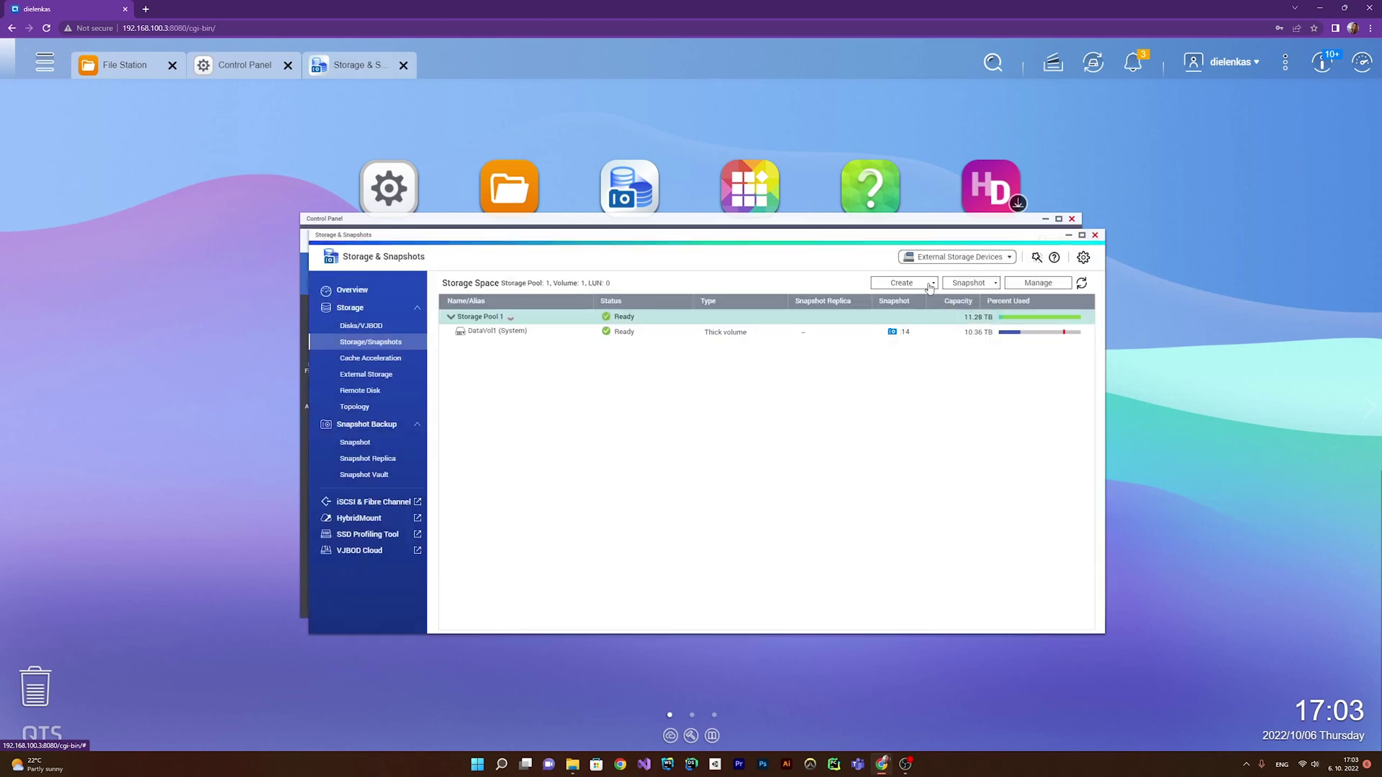
# Read the Auto-Tiering help, then show Disks/VJBOD with three disks and two M.2 SSDs
pyautogui.click(1054, 264)
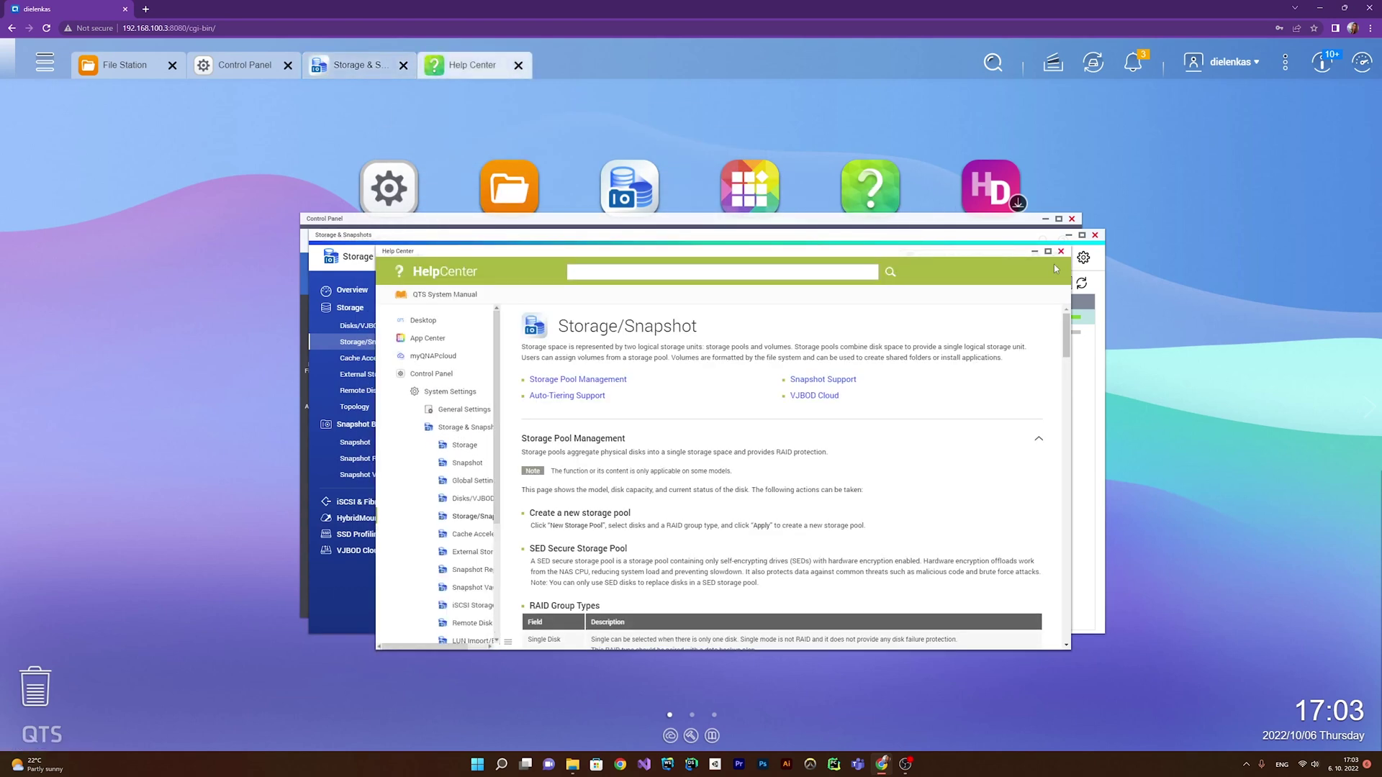
pyautogui.scroll(-3, 609, 581)
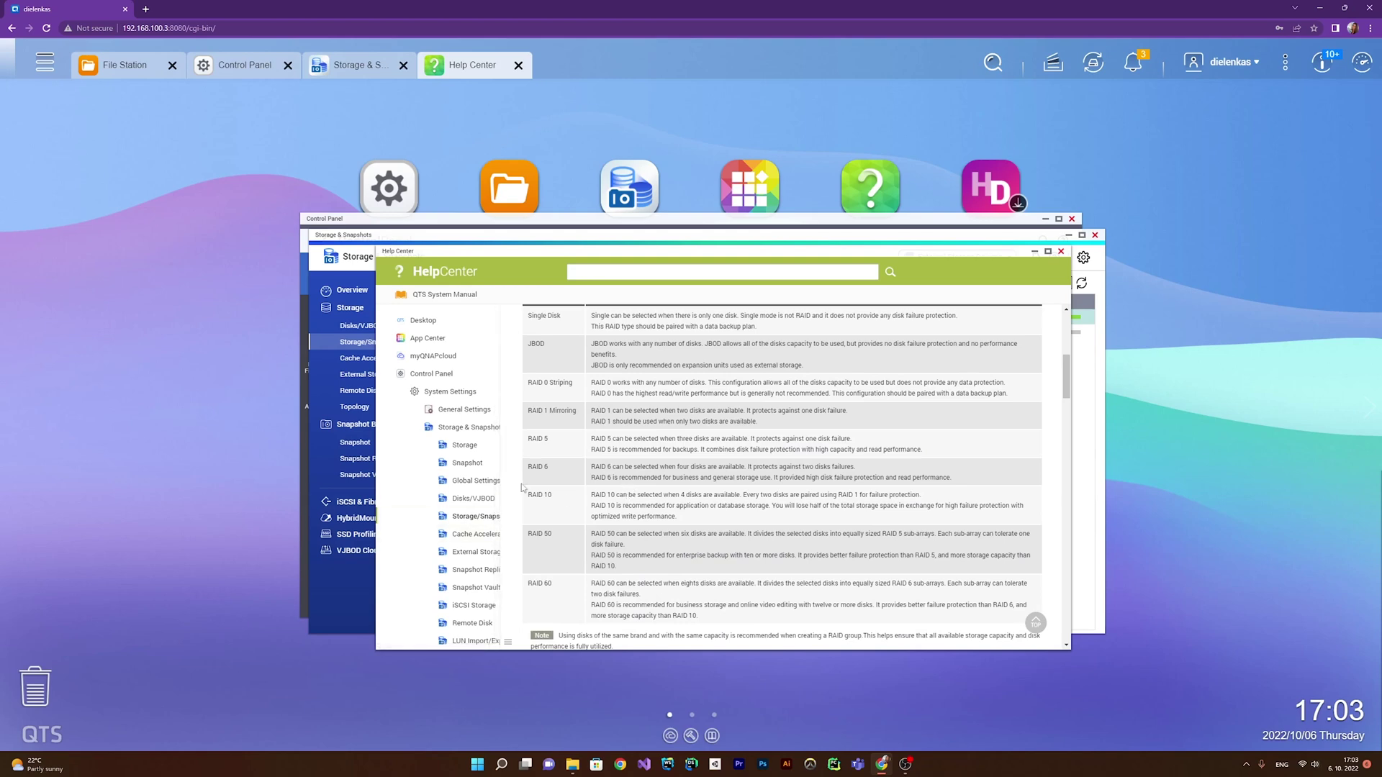
pyautogui.scroll(-10, 656, 502)
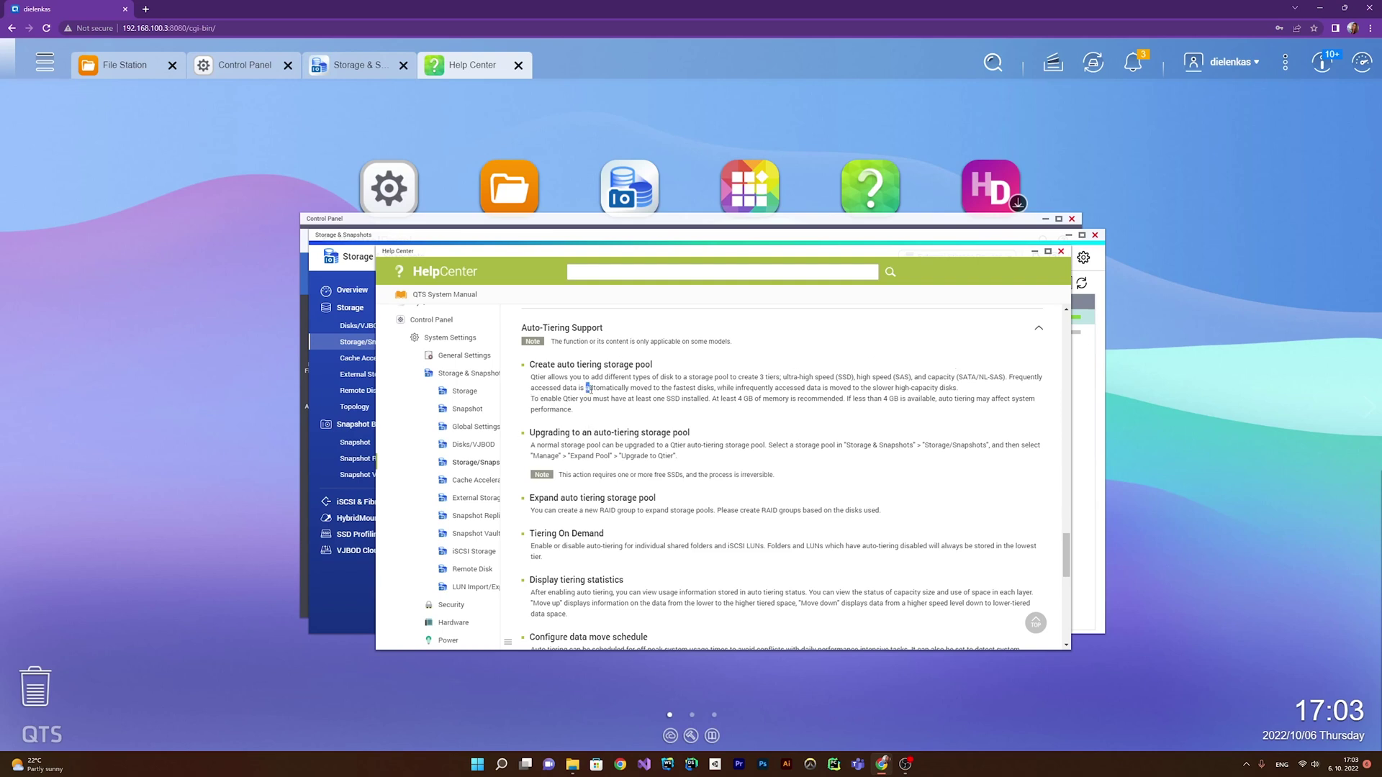
pyautogui.moveTo(587, 389); pyautogui.dragTo(958, 386)
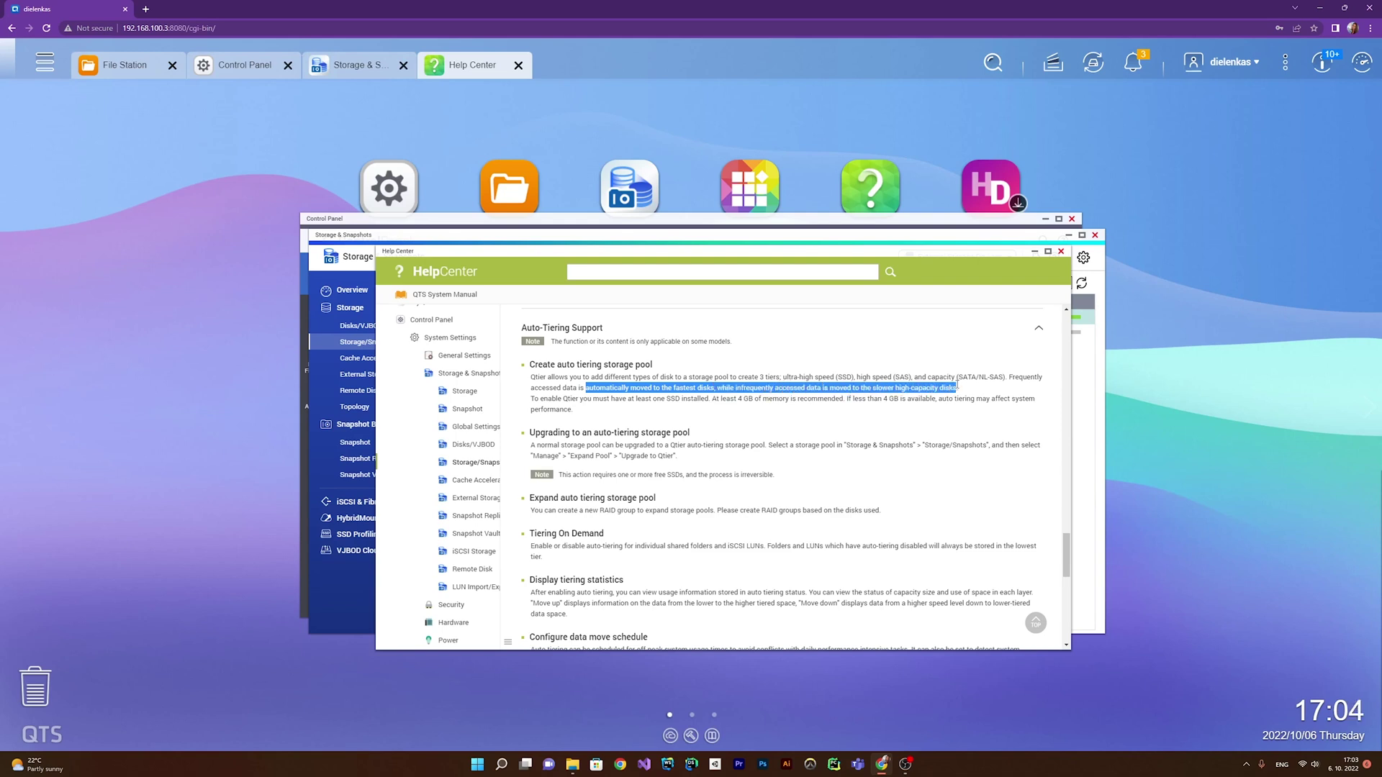
pyautogui.click(982, 393)
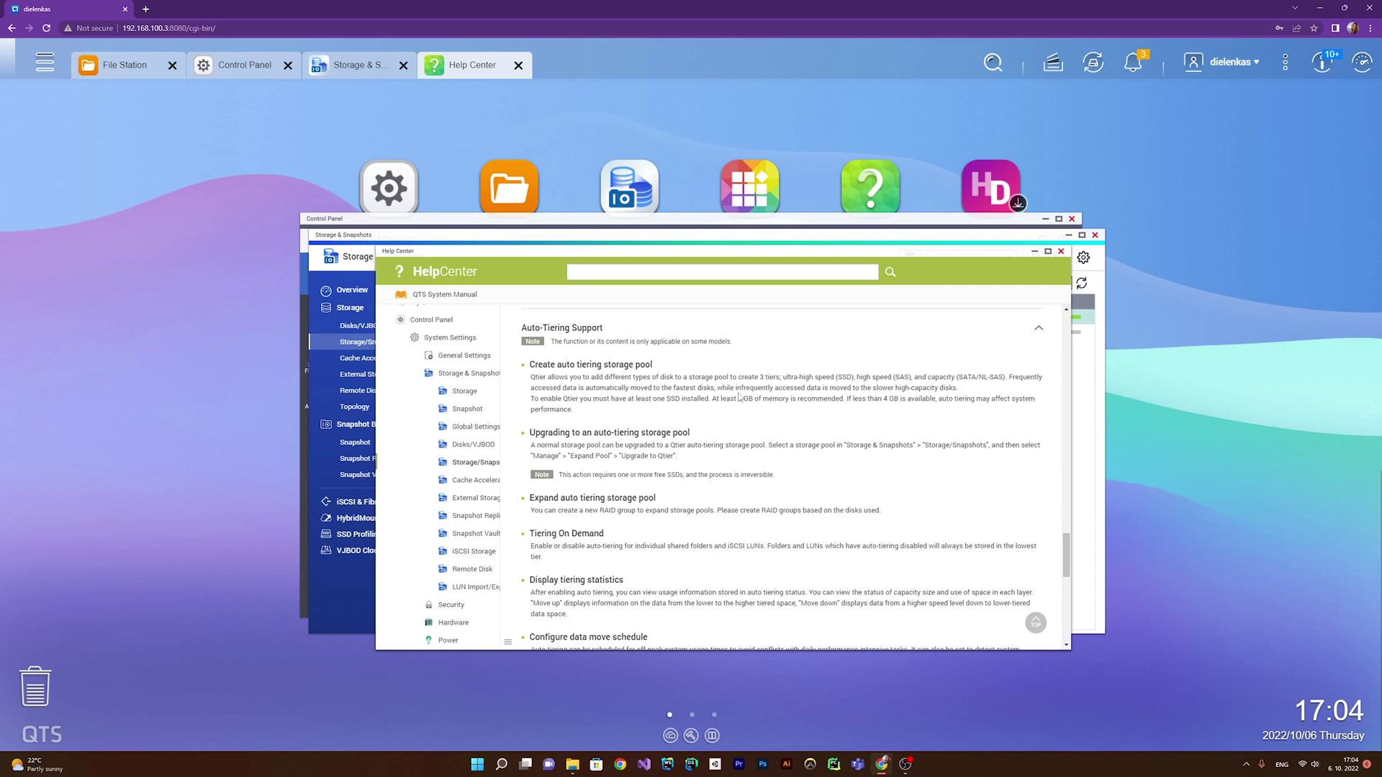
pyautogui.click(1061, 251)
pyautogui.click(395, 325)
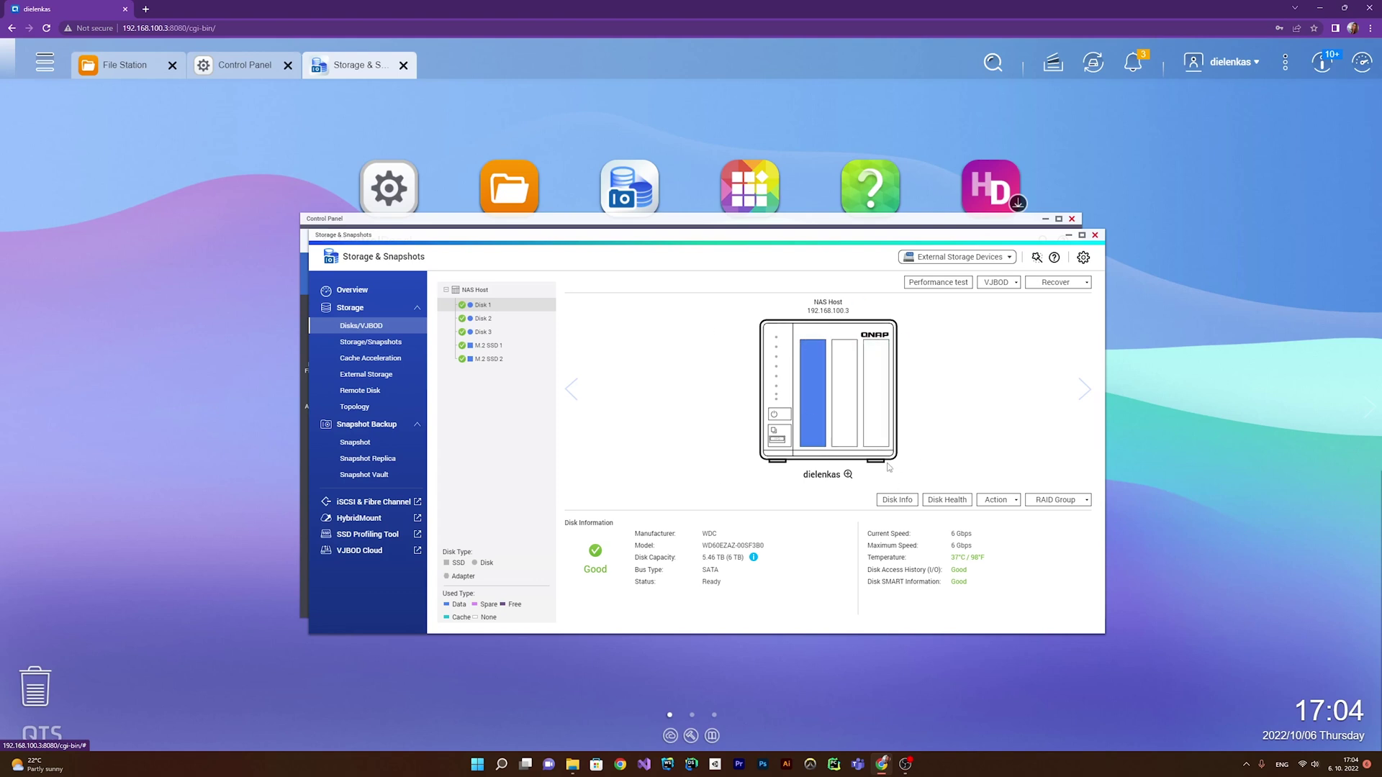
# View Disk 2 details, then close Storage & Snapshots to return to General Settings
pyautogui.click(847, 409)
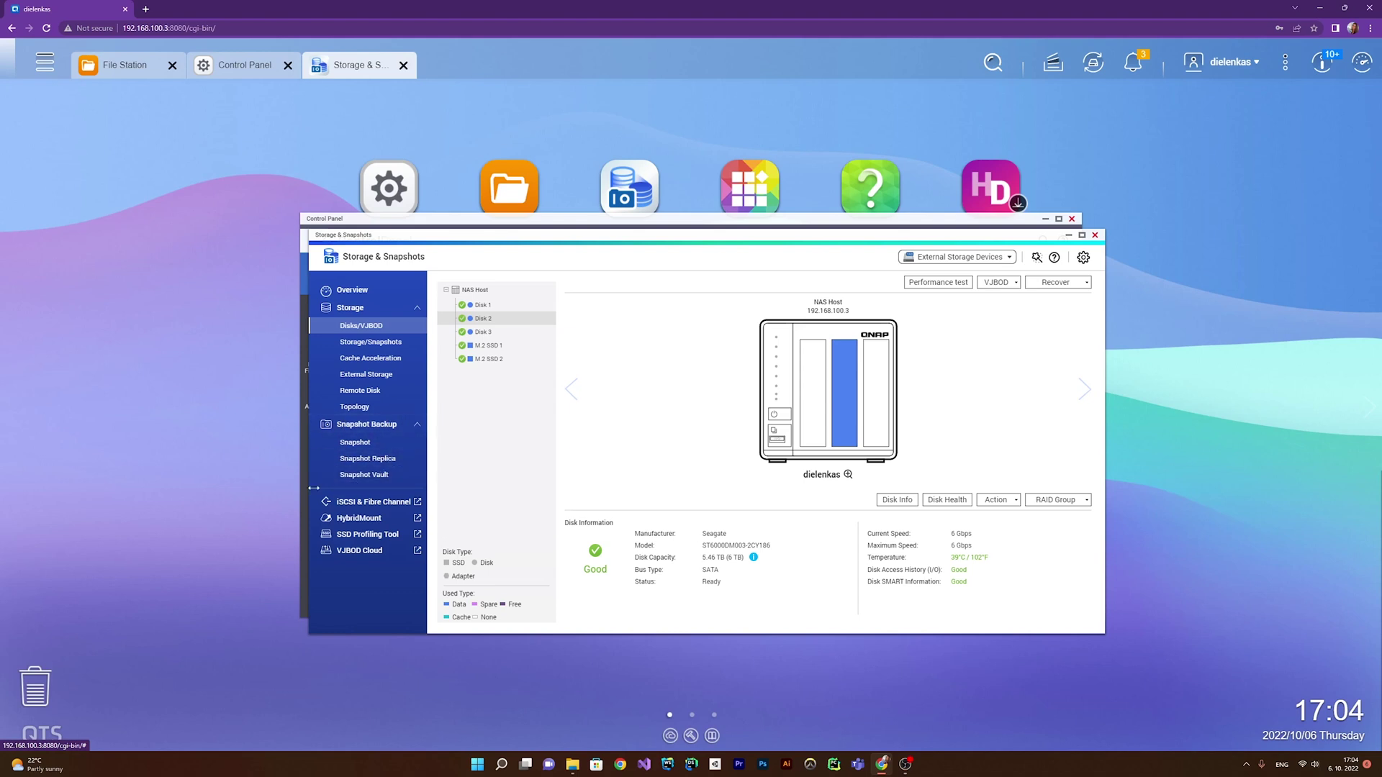
pyautogui.click(1095, 235)
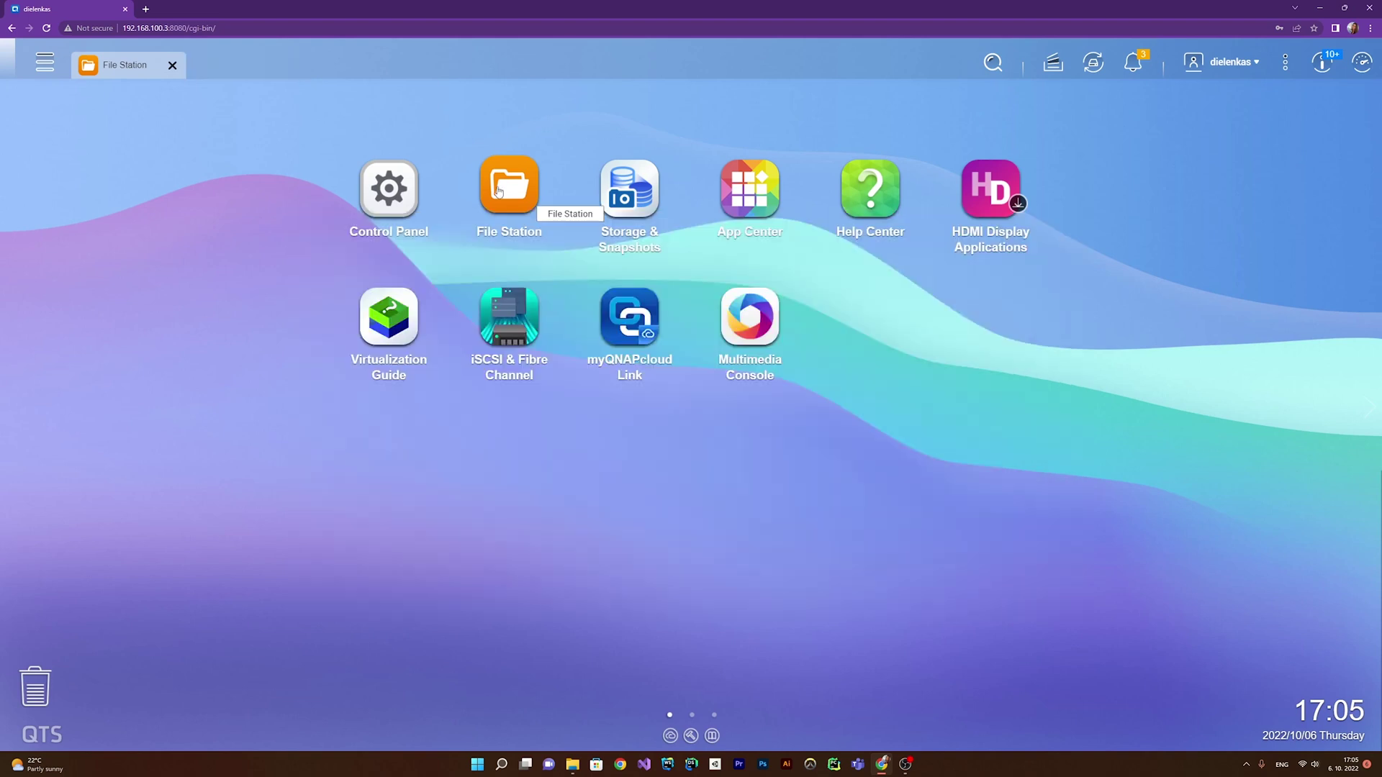
pyautogui.click(498, 191)
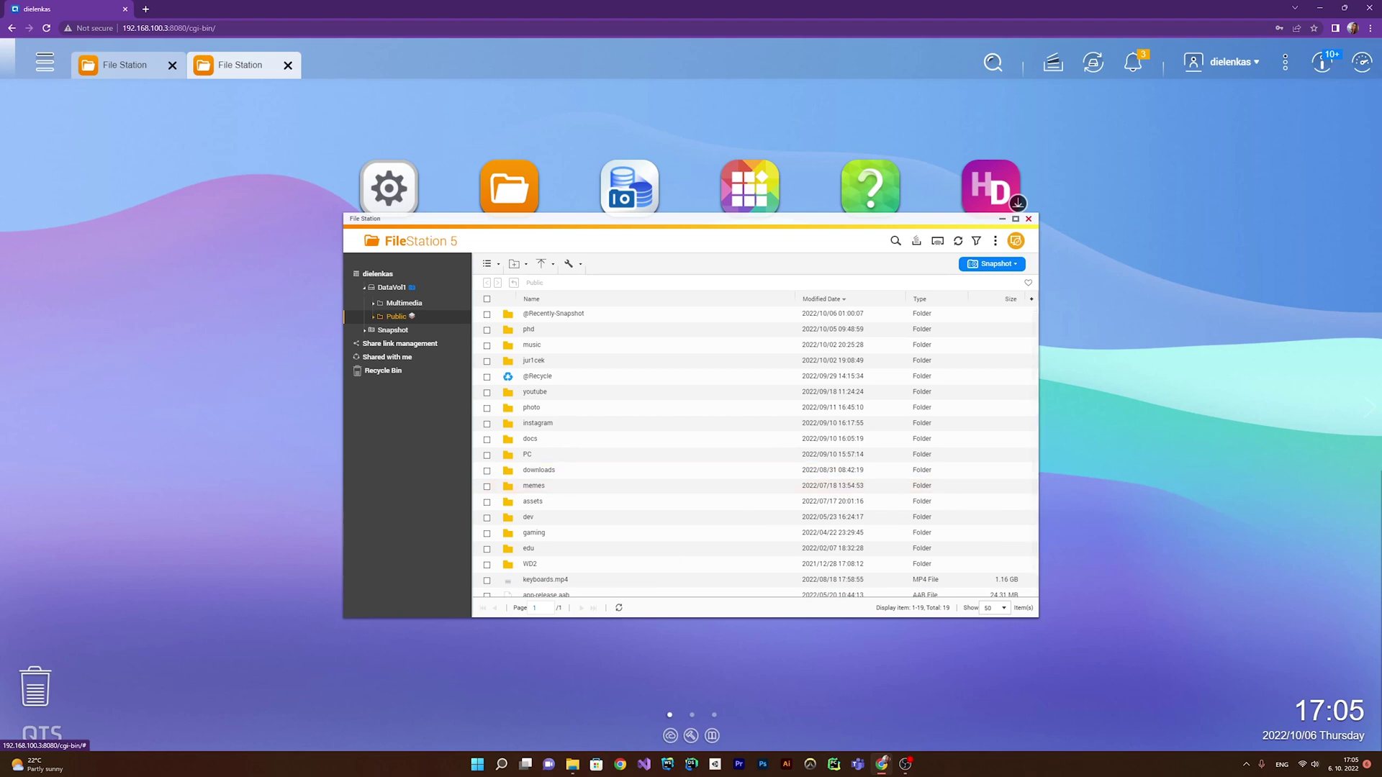
# Show the mapped NAS Public share in Windows File Explorer, listing 20 items
pyautogui.click(573, 767)
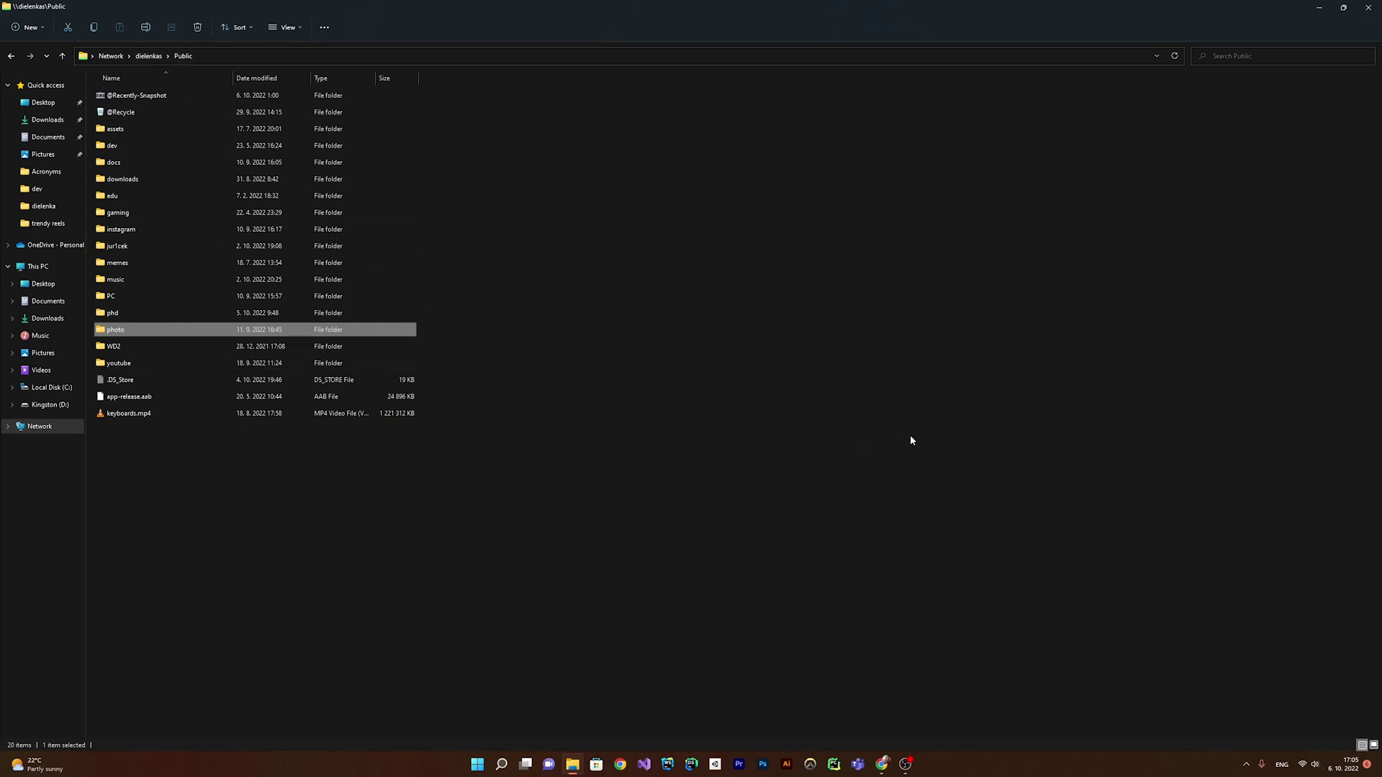
# Return to the QTS desktop in the browser, with File Station still open
pyautogui.click(1319, 7)
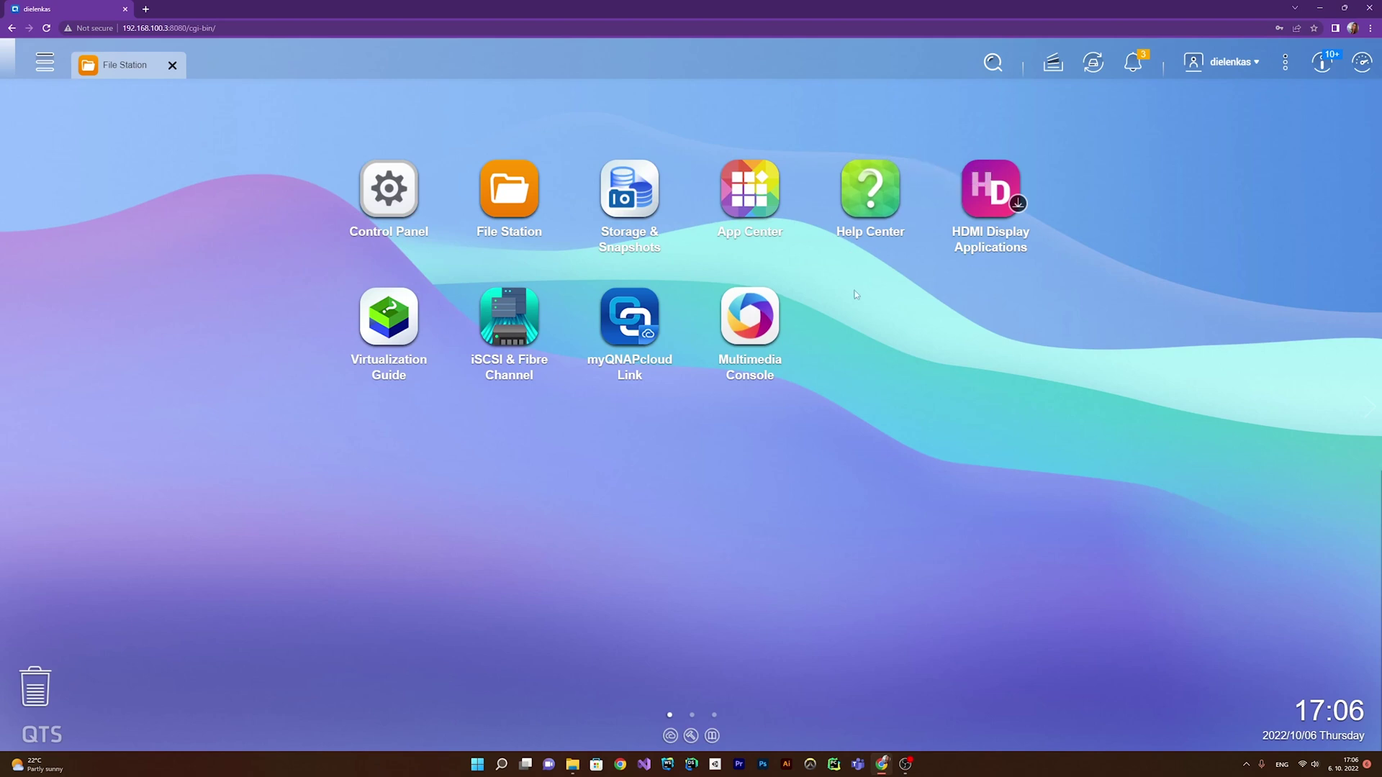
# Open App Center's All Apps catalogue, listing AWS Greengrass, Boxafe and Container Station
pyautogui.click(740, 189)
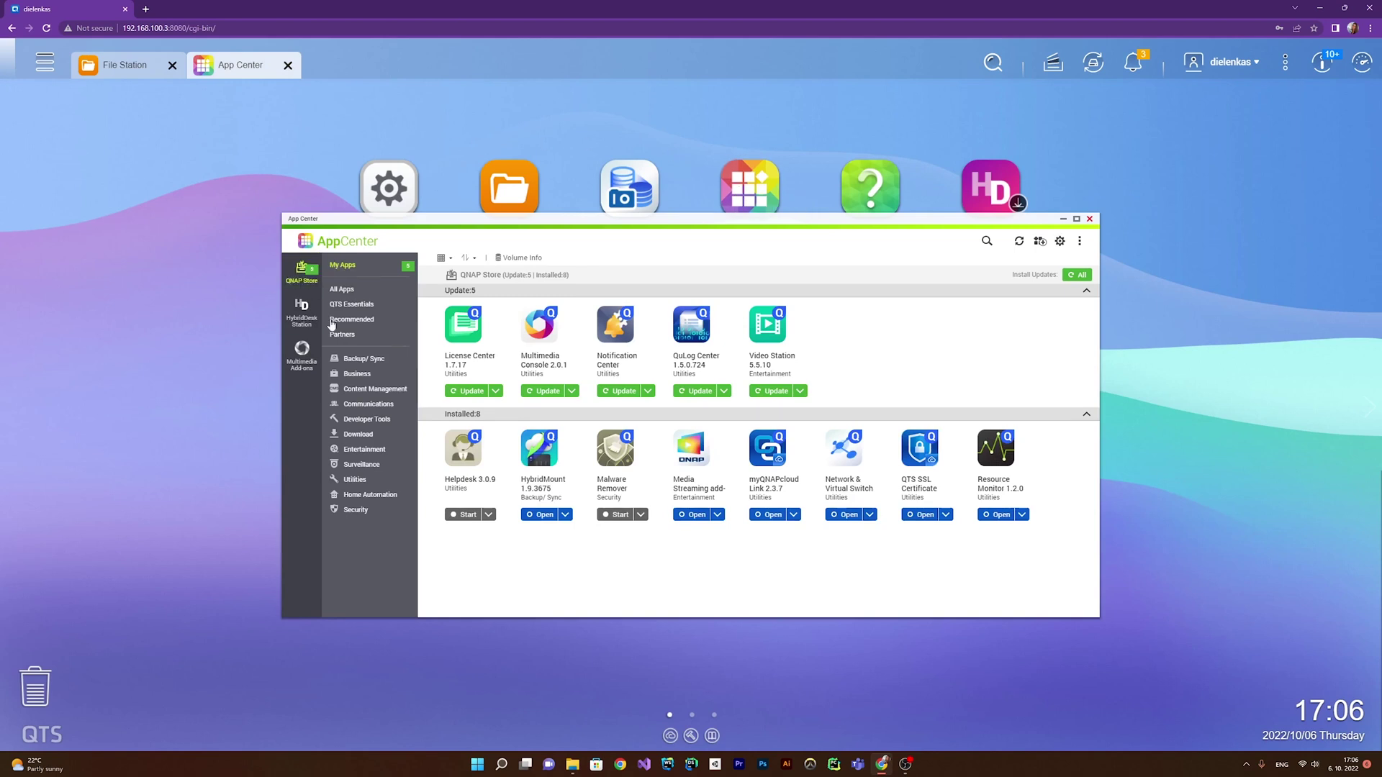
pyautogui.click(380, 291)
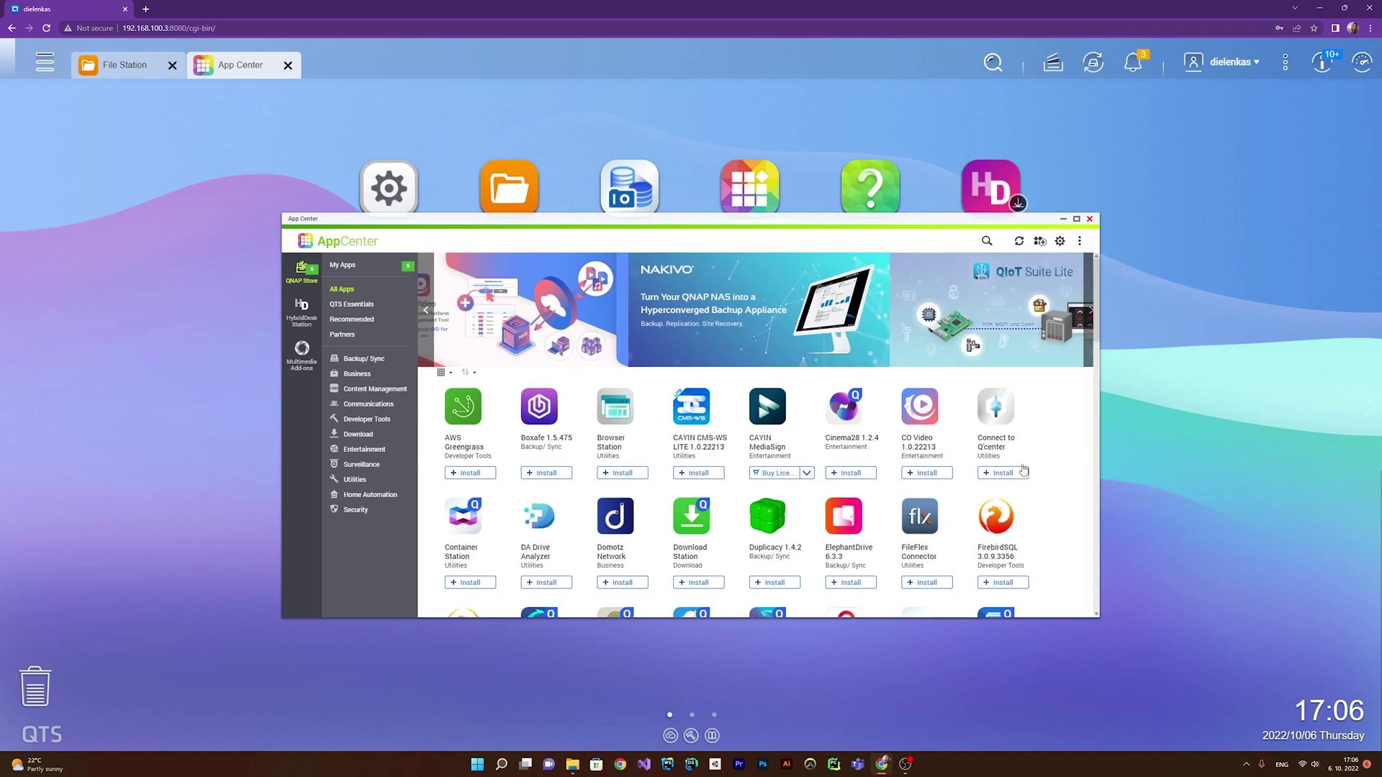
# Scroll the All Apps catalogue to the end, reaching WordPress 5.8.3 and WorldCard Team 1.8.6
pyautogui.scroll(-2, 1025, 470)
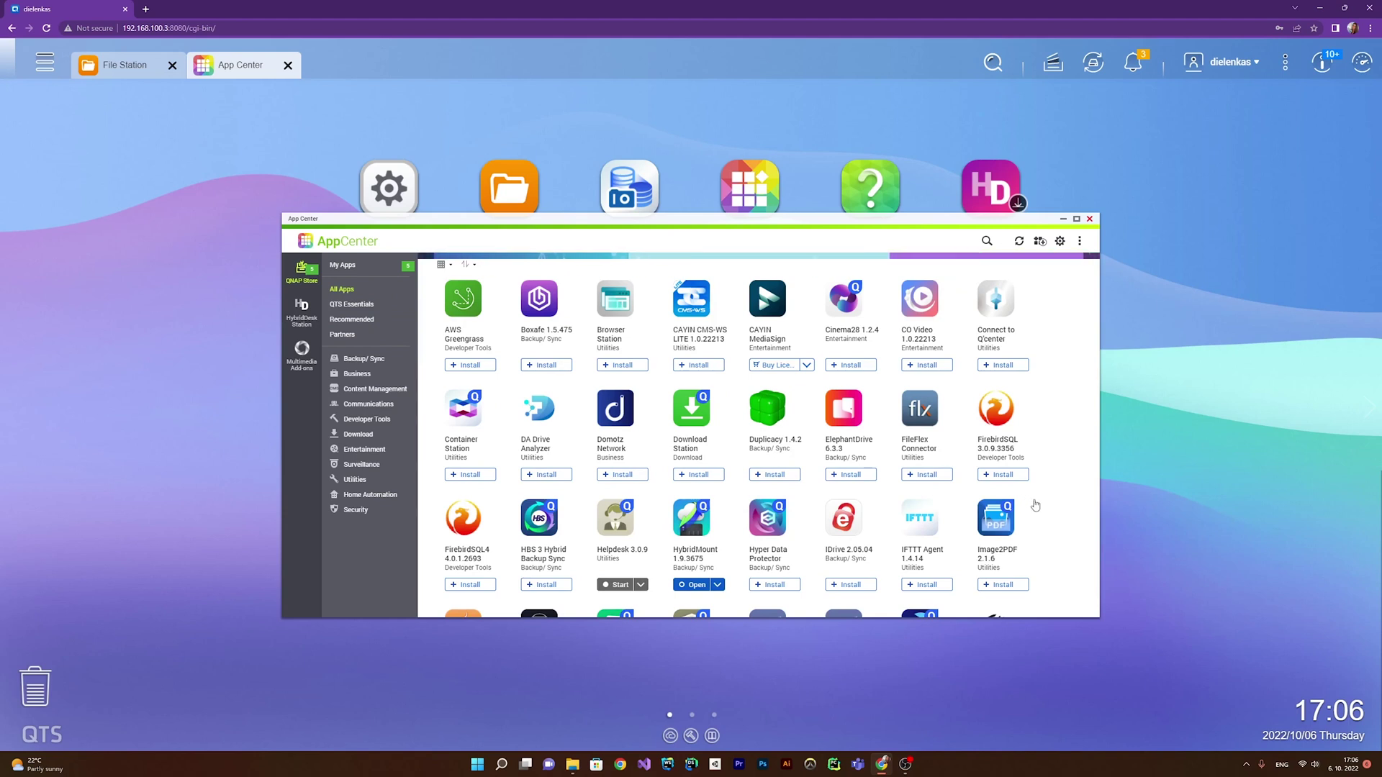
pyautogui.scroll(-2, 1033, 505)
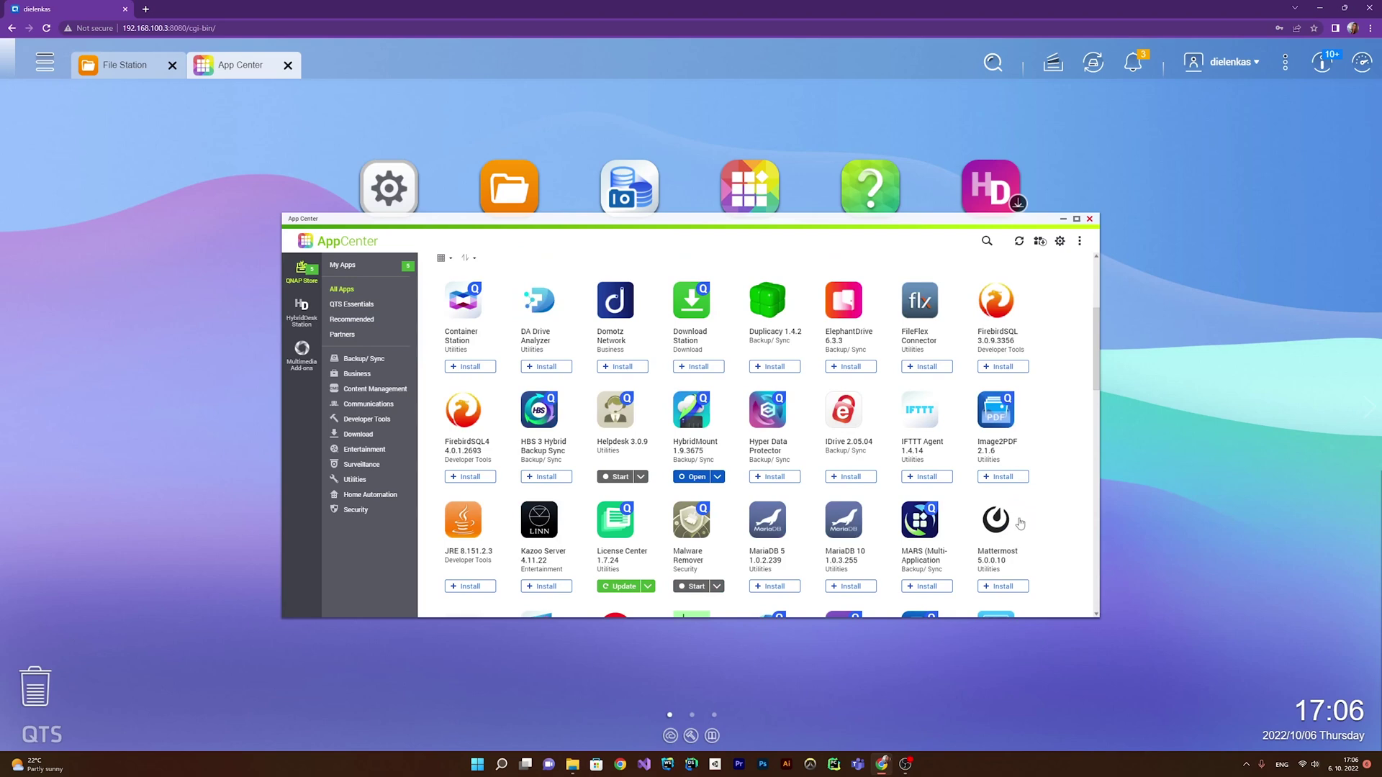
pyautogui.scroll(-2, 1009, 418)
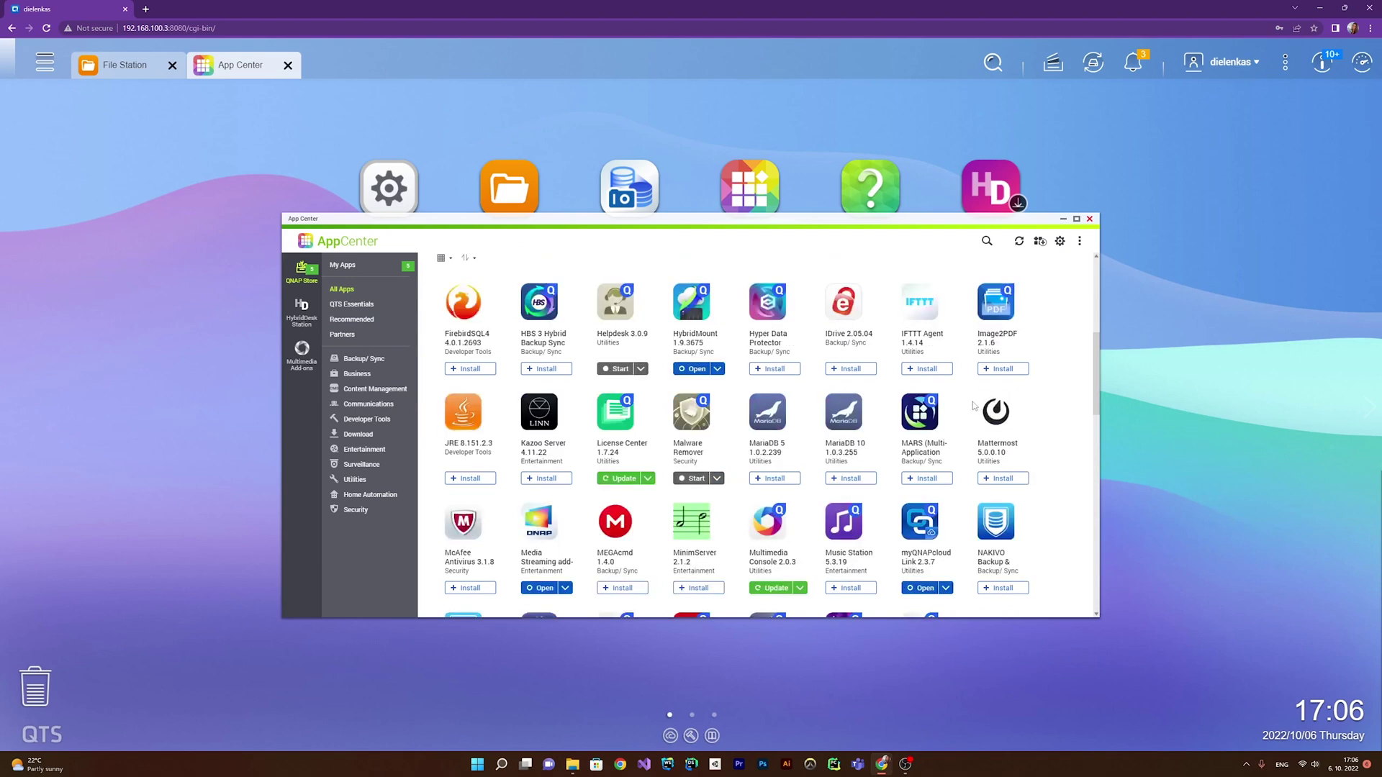
pyautogui.scroll(-2, 1011, 414)
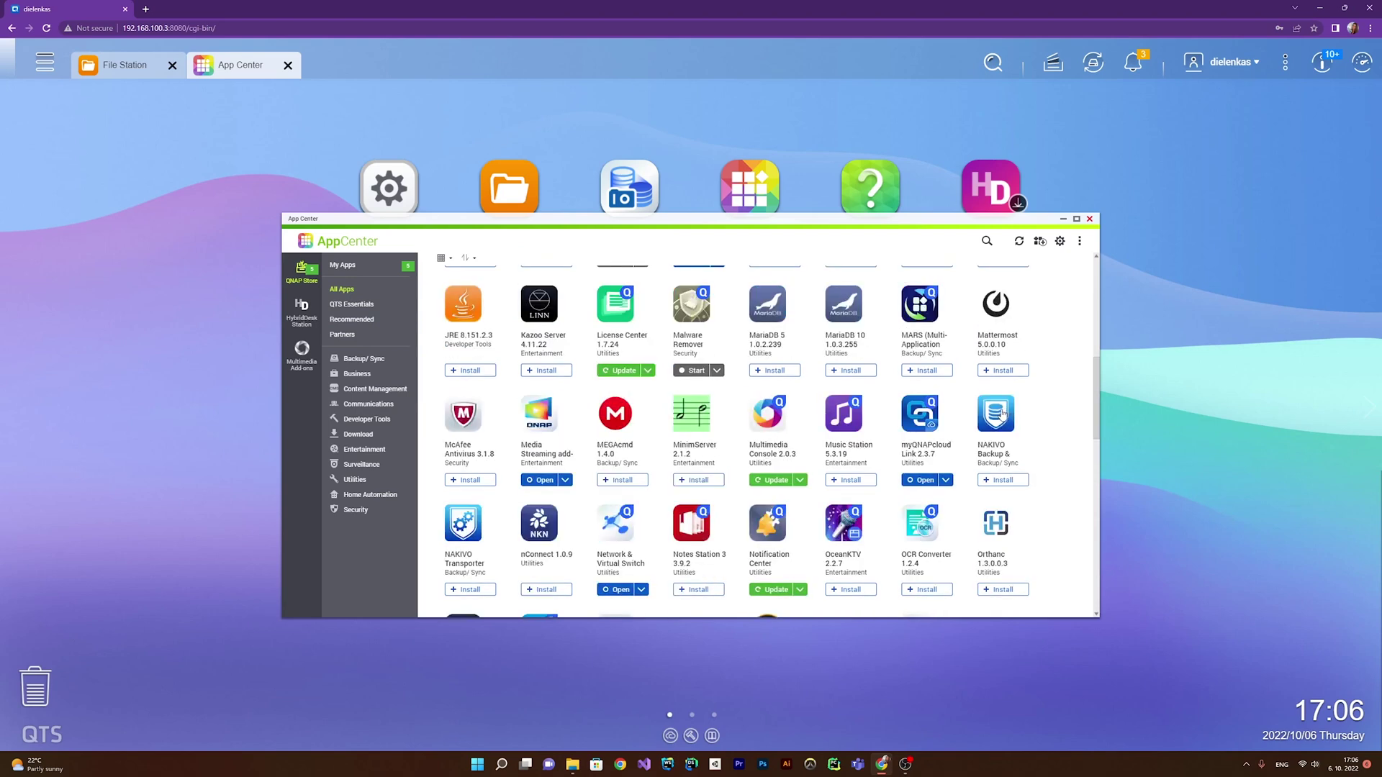
pyautogui.scroll(-2, 1003, 414)
pyautogui.scroll(-2, 1002, 418)
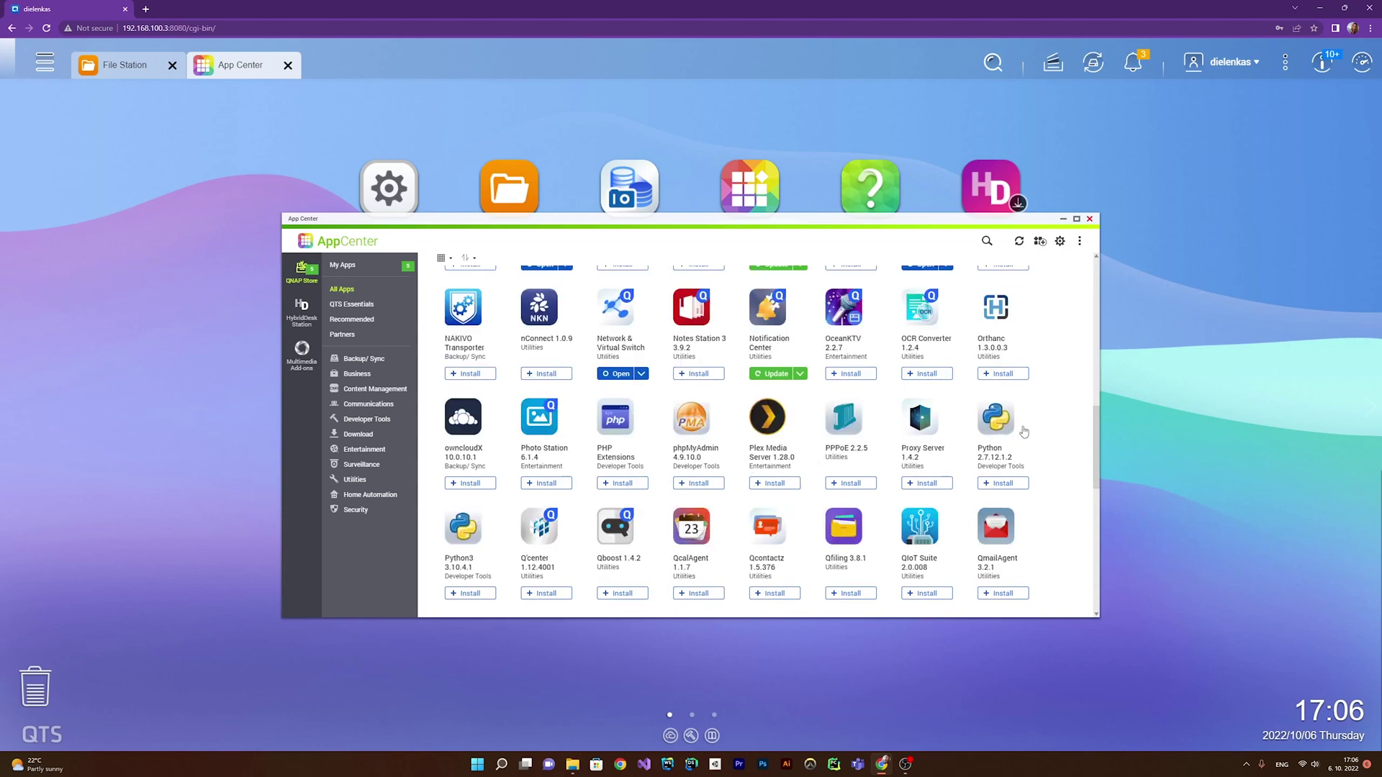
pyautogui.scroll(-2, 1005, 417)
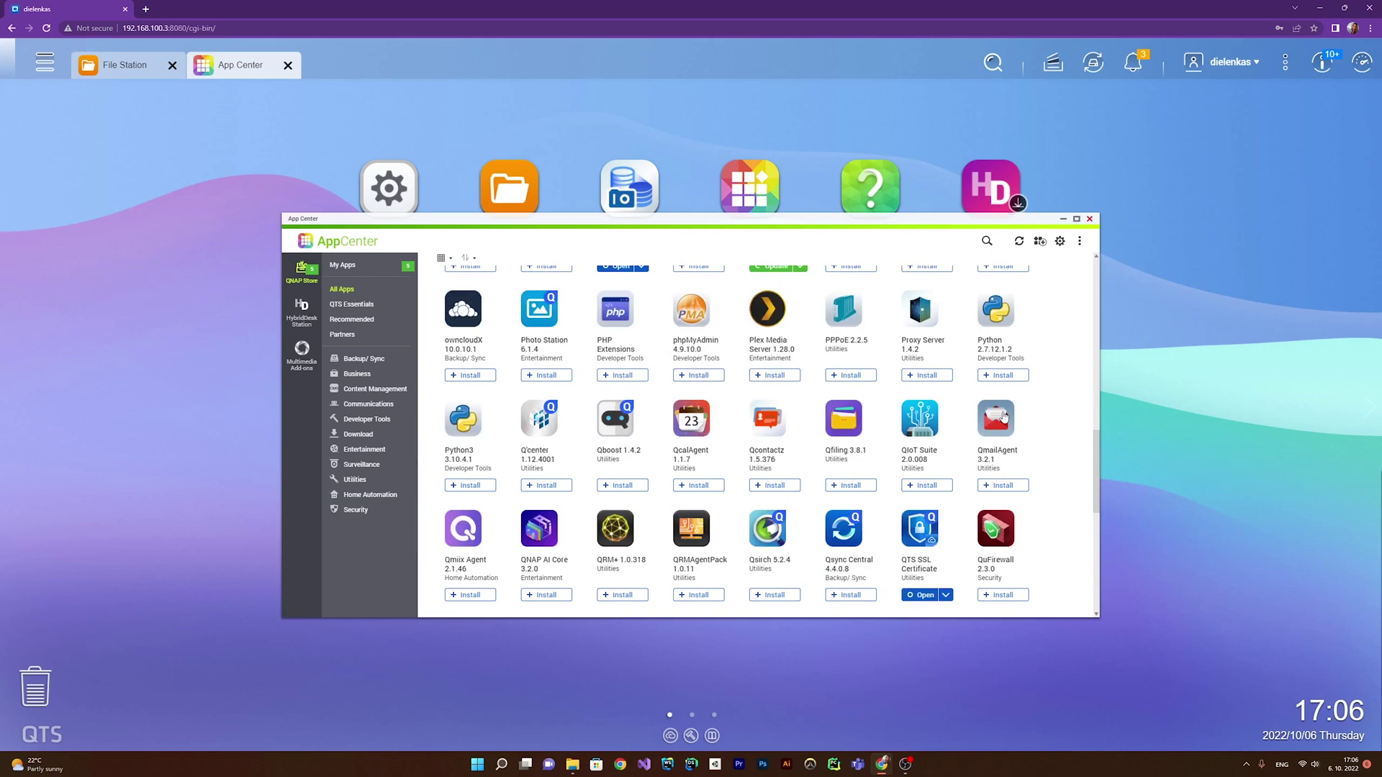
pyautogui.scroll(-2, 1005, 421)
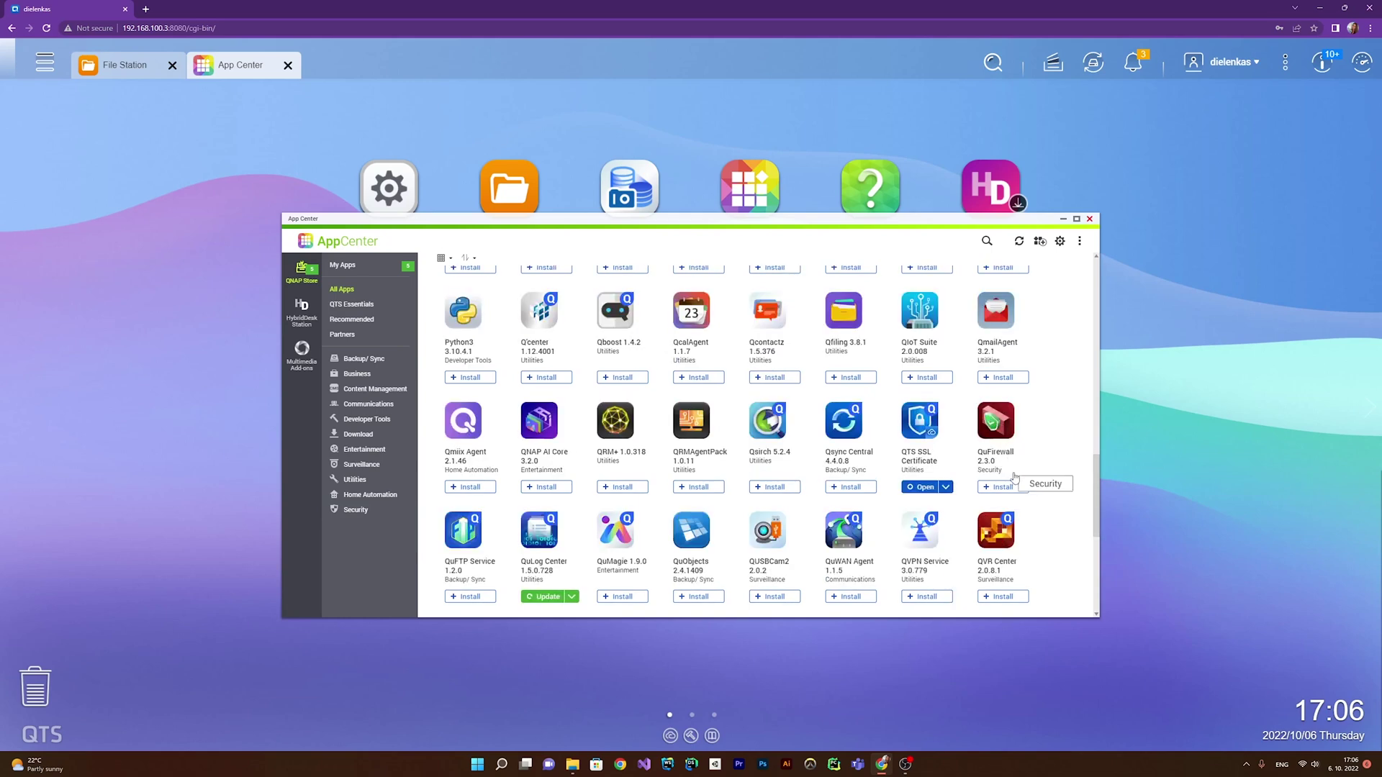
pyautogui.scroll(-2, 1014, 482)
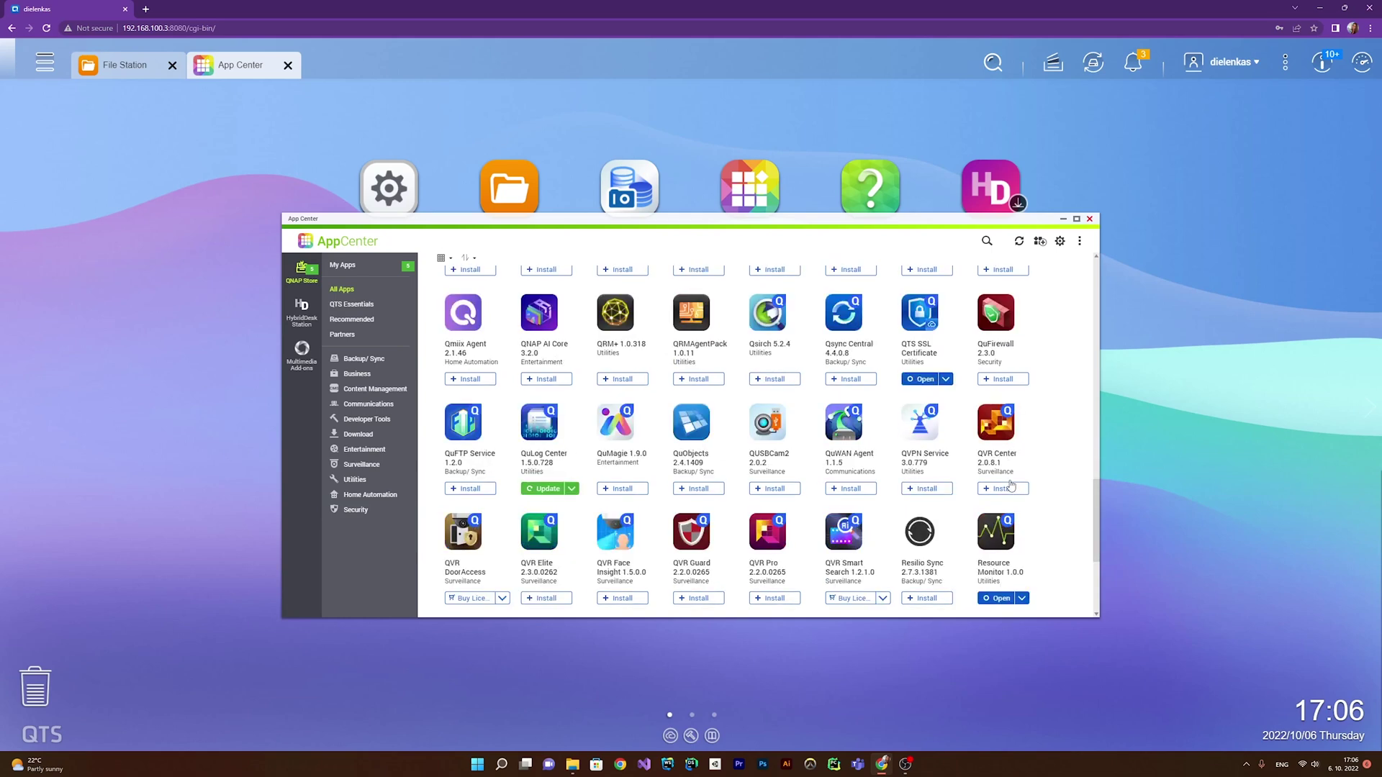
pyautogui.scroll(-4, 1011, 486)
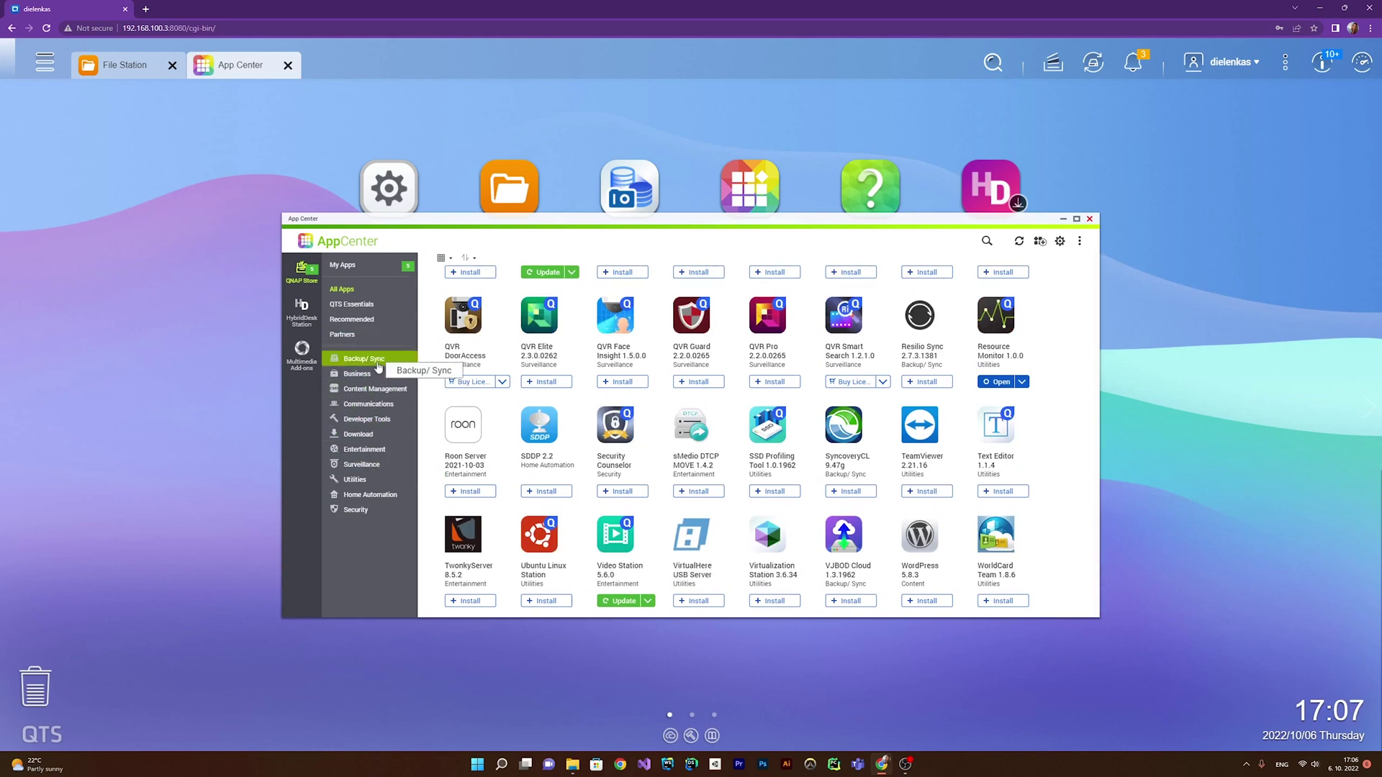
# Filter App Center to Developer Tools, then Entertainment, and close the window
pyautogui.click(356, 420)
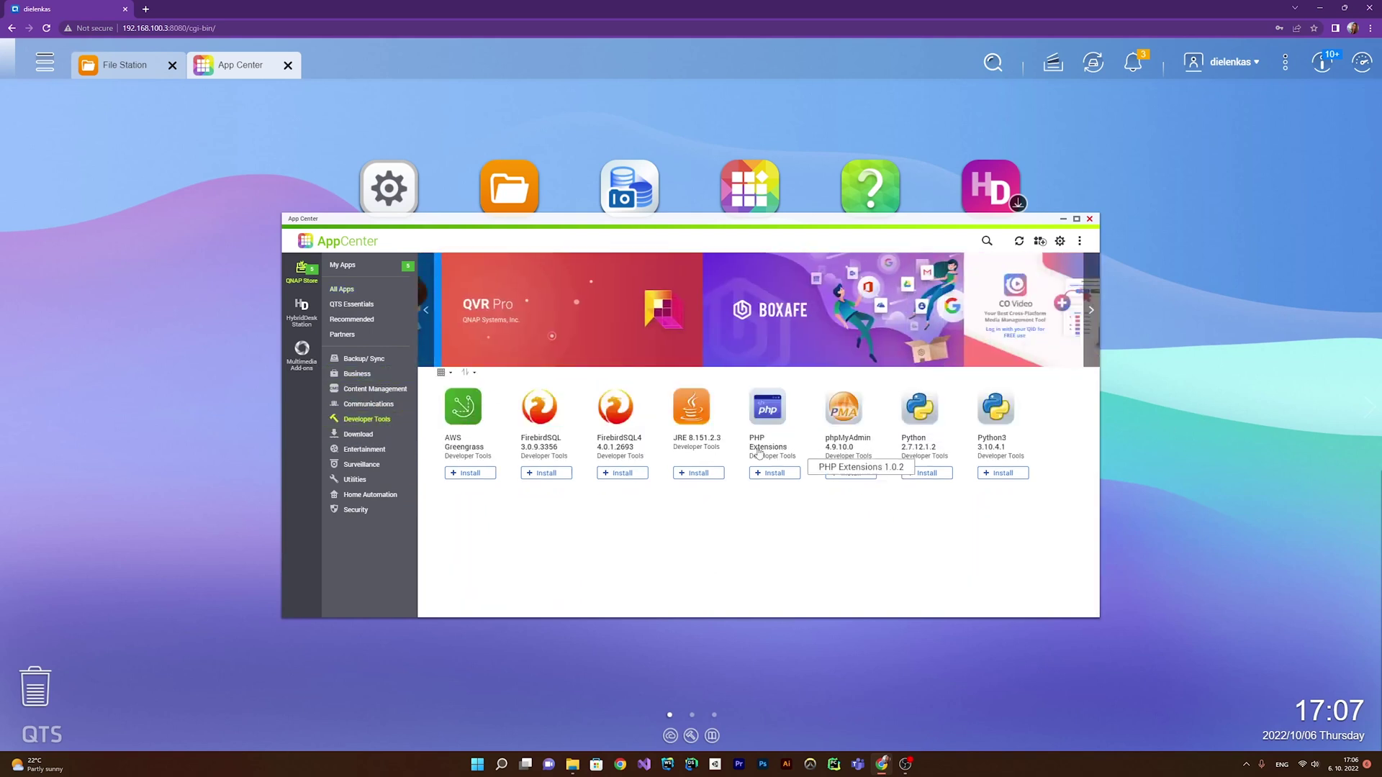
pyautogui.click(360, 450)
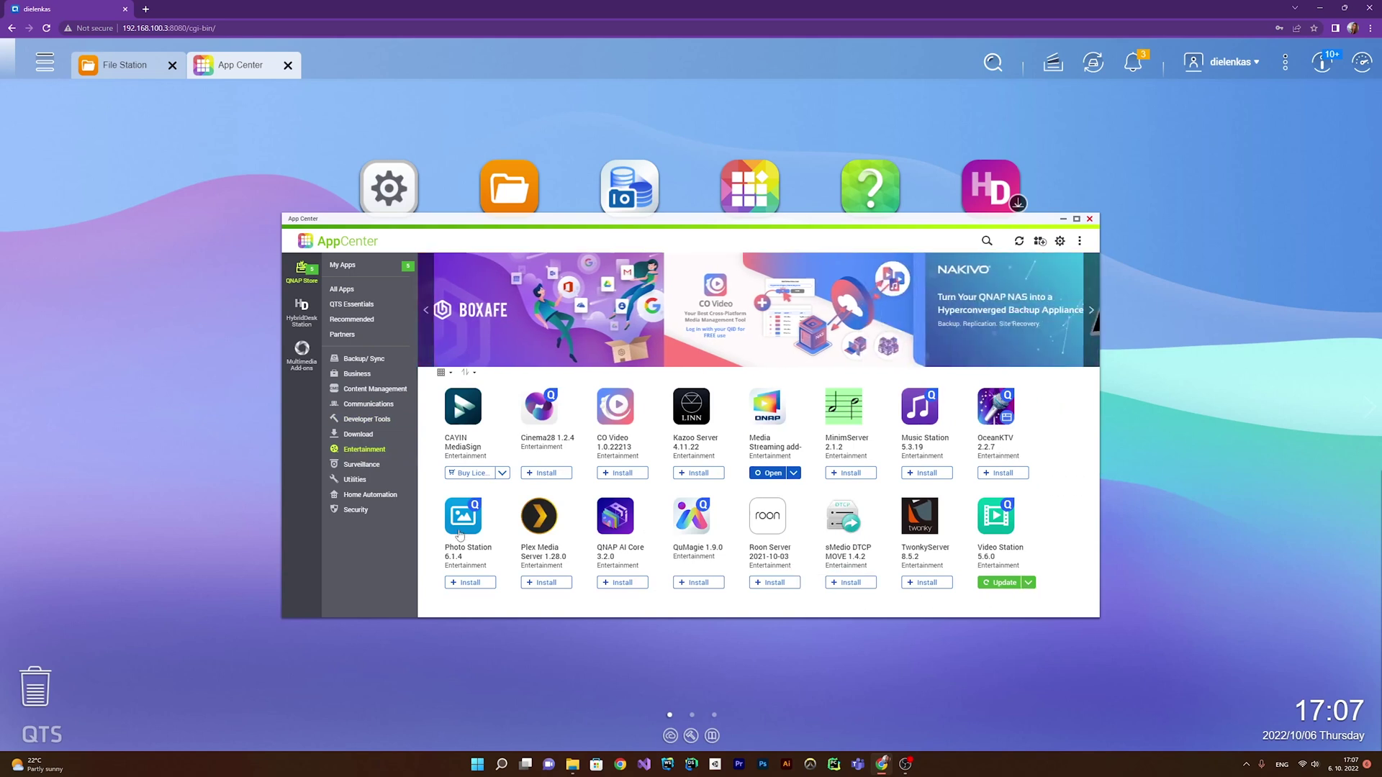
pyautogui.click(1090, 218)
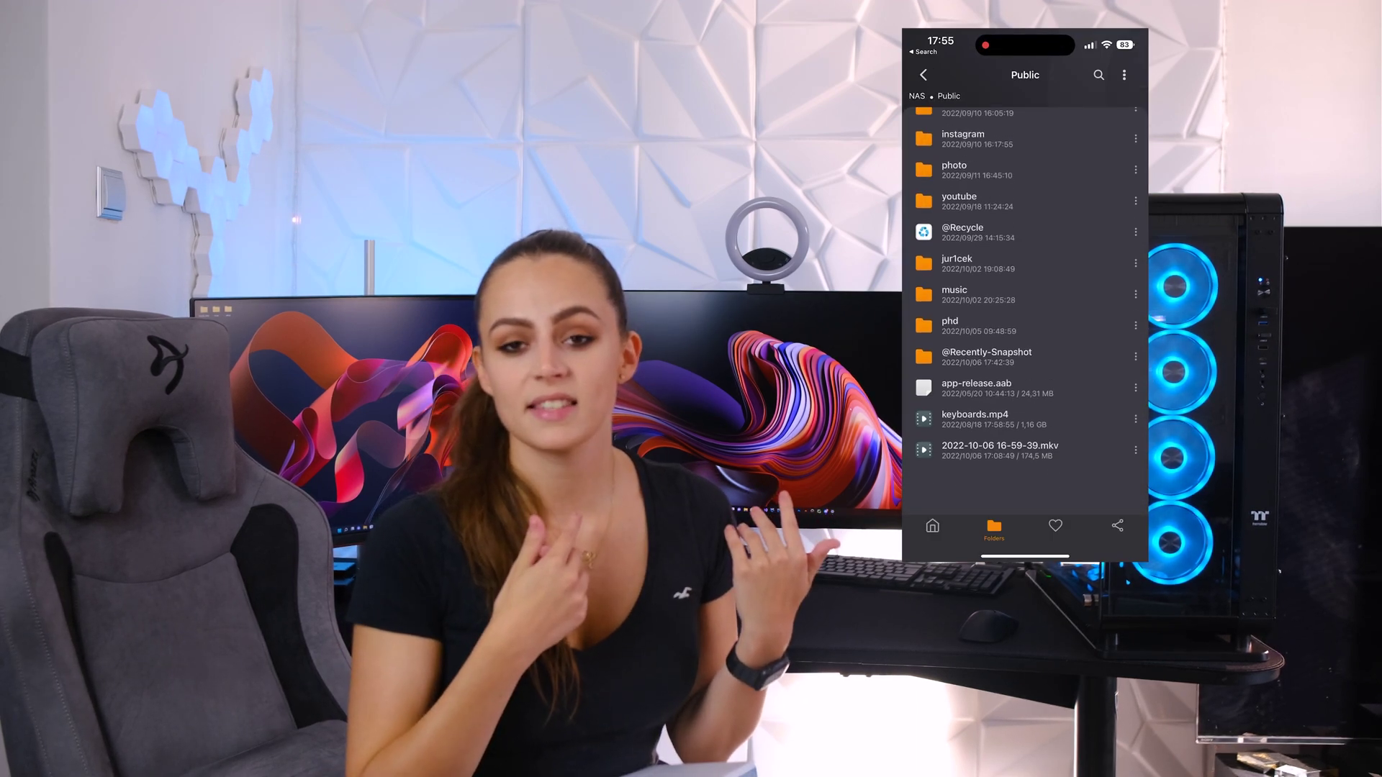
# Check the Public folder's actions, then return to Qfile's home screen with recent files
pyautogui.scroll(5, 1025, 302)
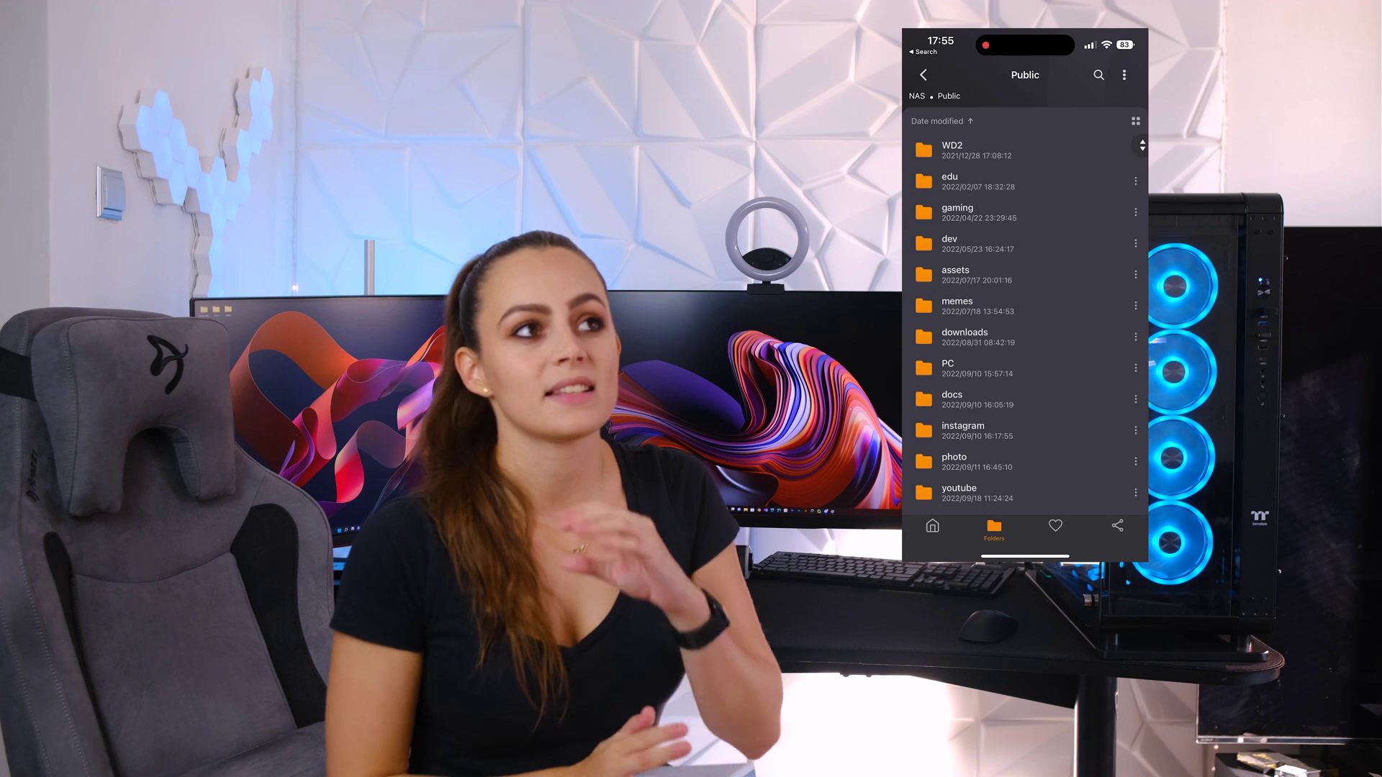
pyautogui.click(1123, 75)
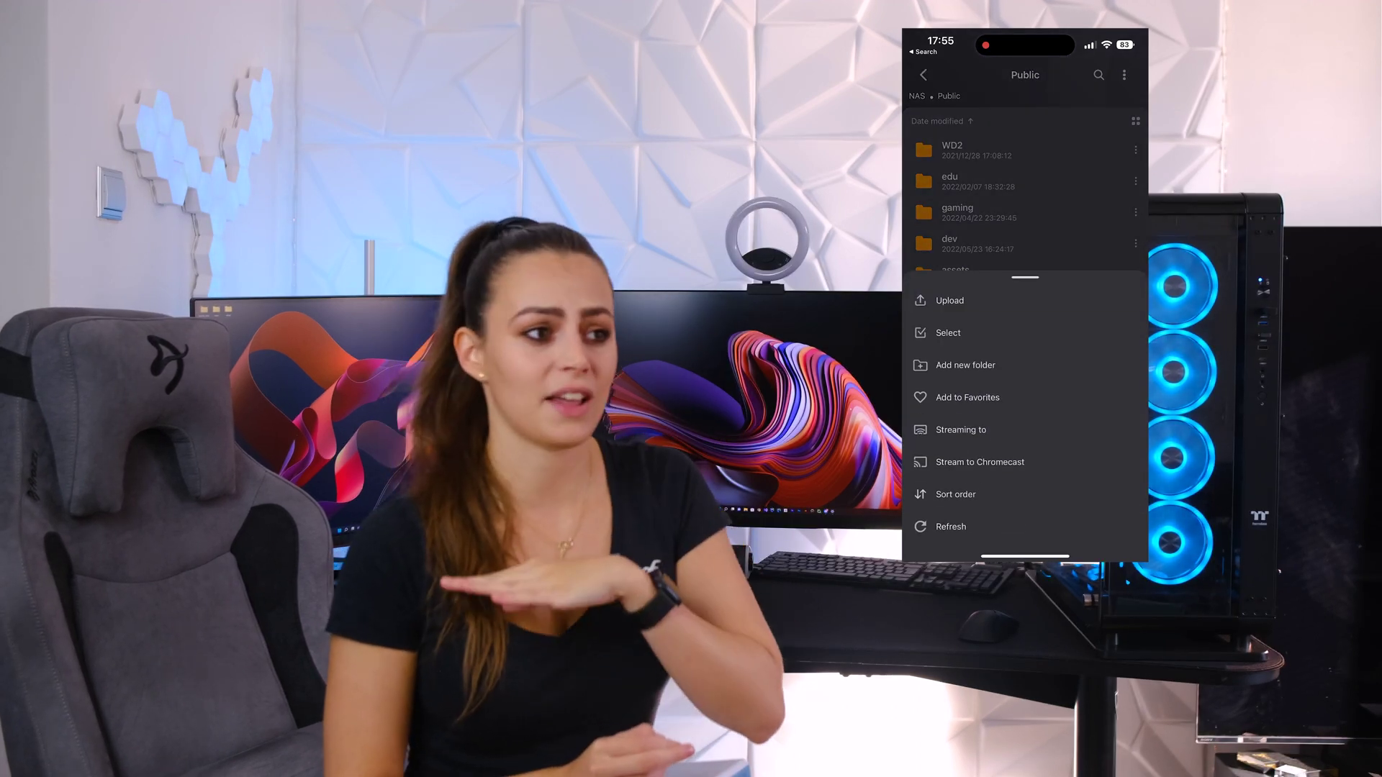
pyautogui.click(1025, 180)
pyautogui.click(933, 529)
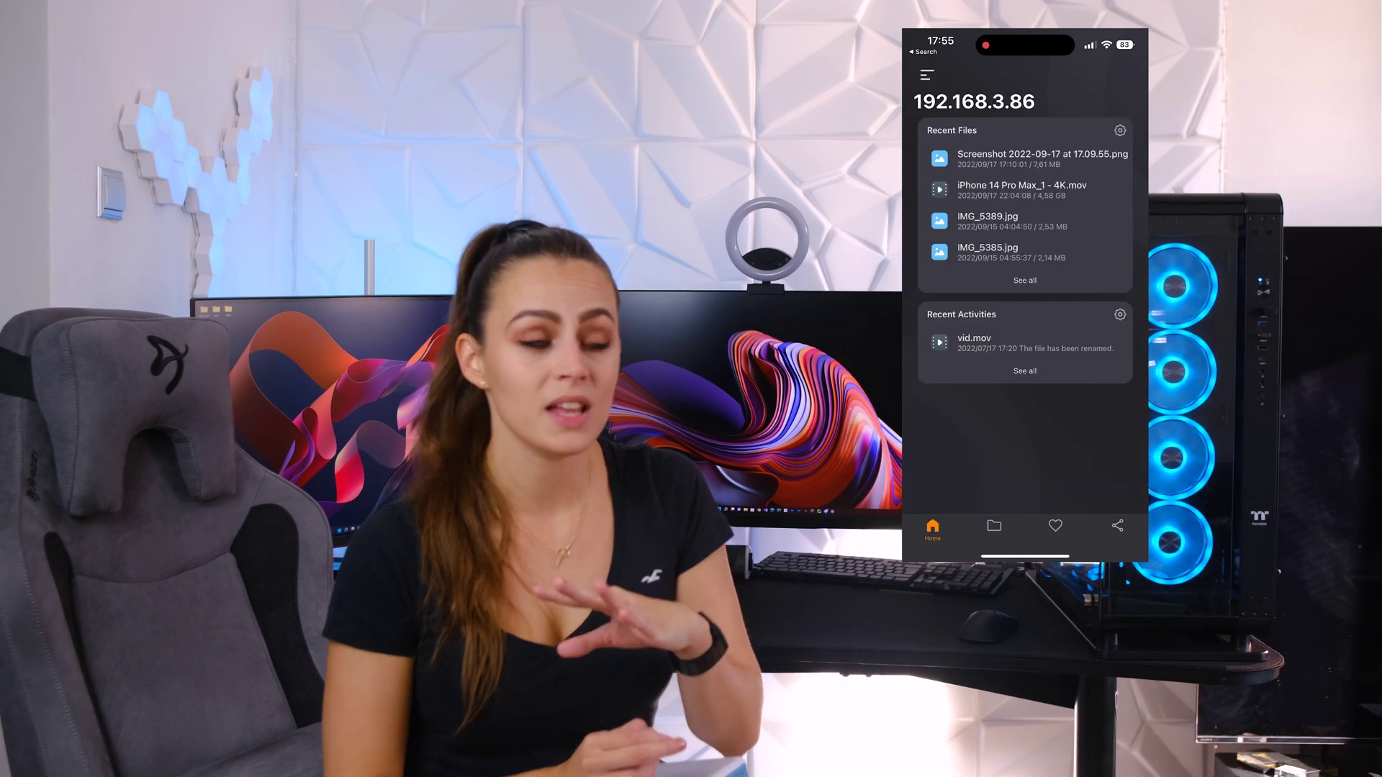
pyautogui.click(994, 529)
pyautogui.click(933, 529)
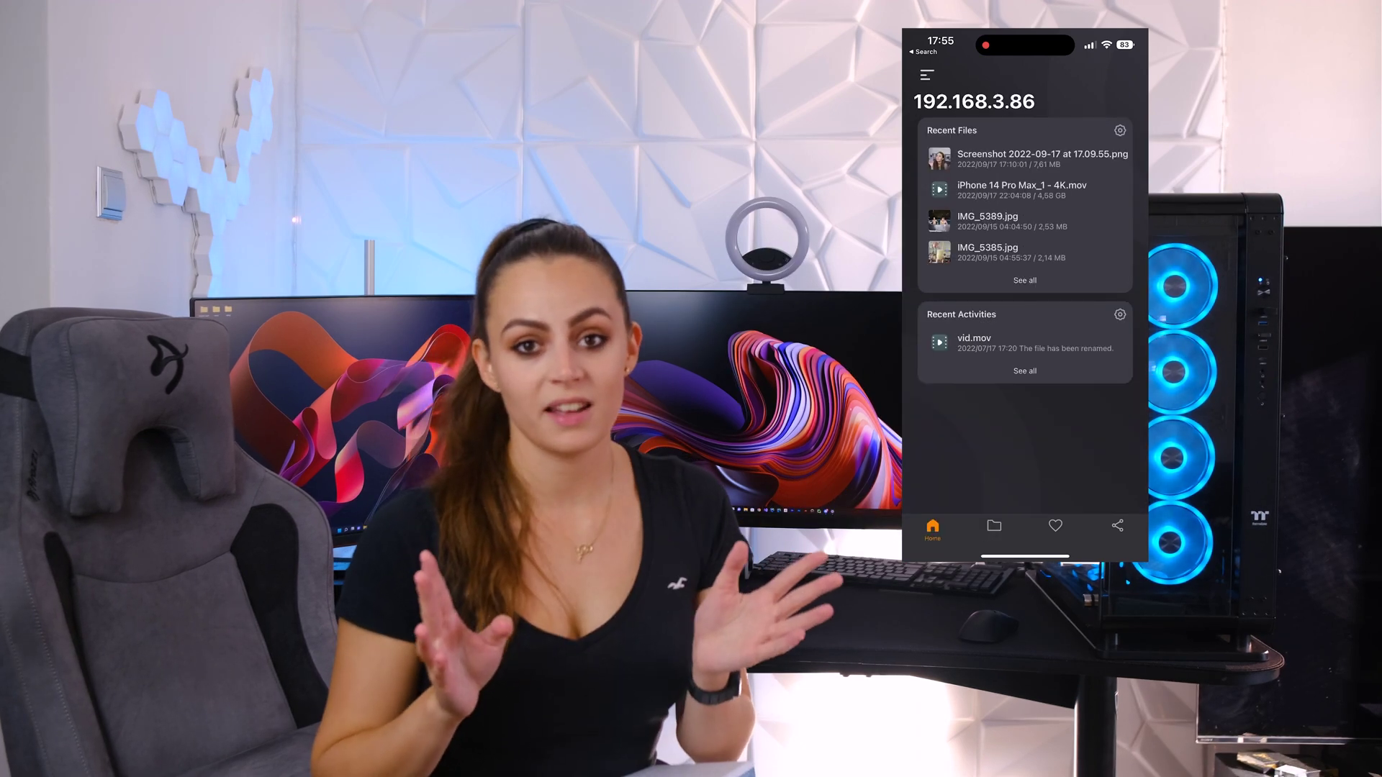
# Open the Background task list of 57 uploads and show the bulk actions for all upload tasks
pyautogui.click(927, 75)
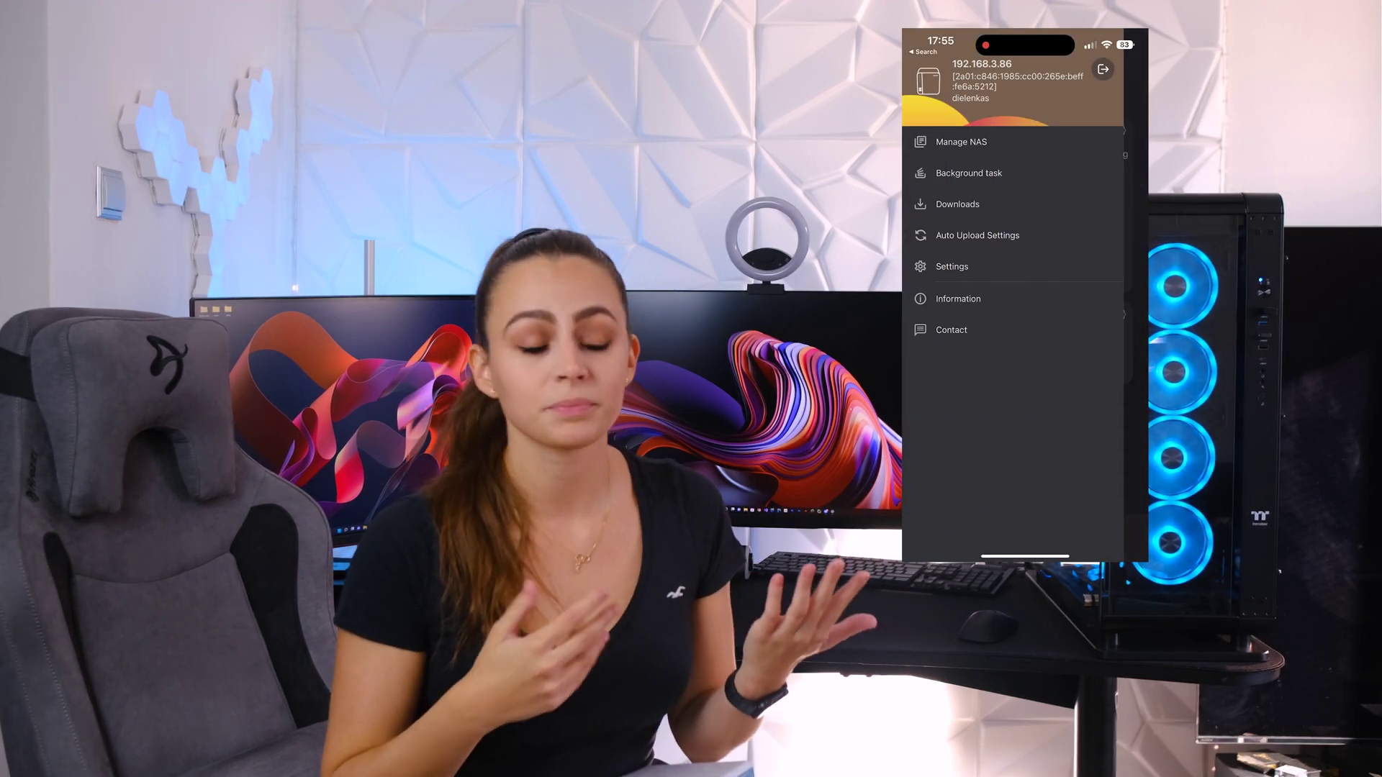
pyautogui.click(969, 173)
pyautogui.scroll(-10, 1025, 346)
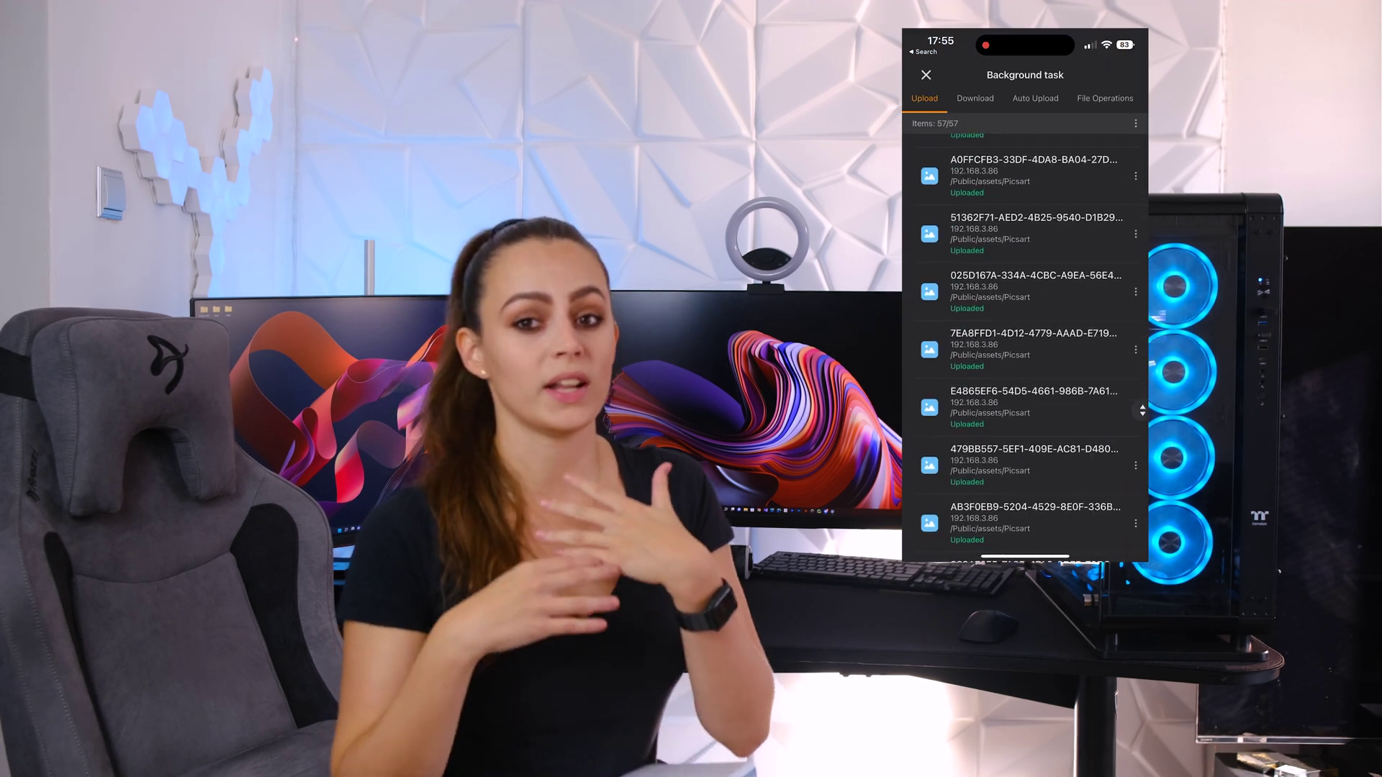
pyautogui.scroll(10, 1025, 345)
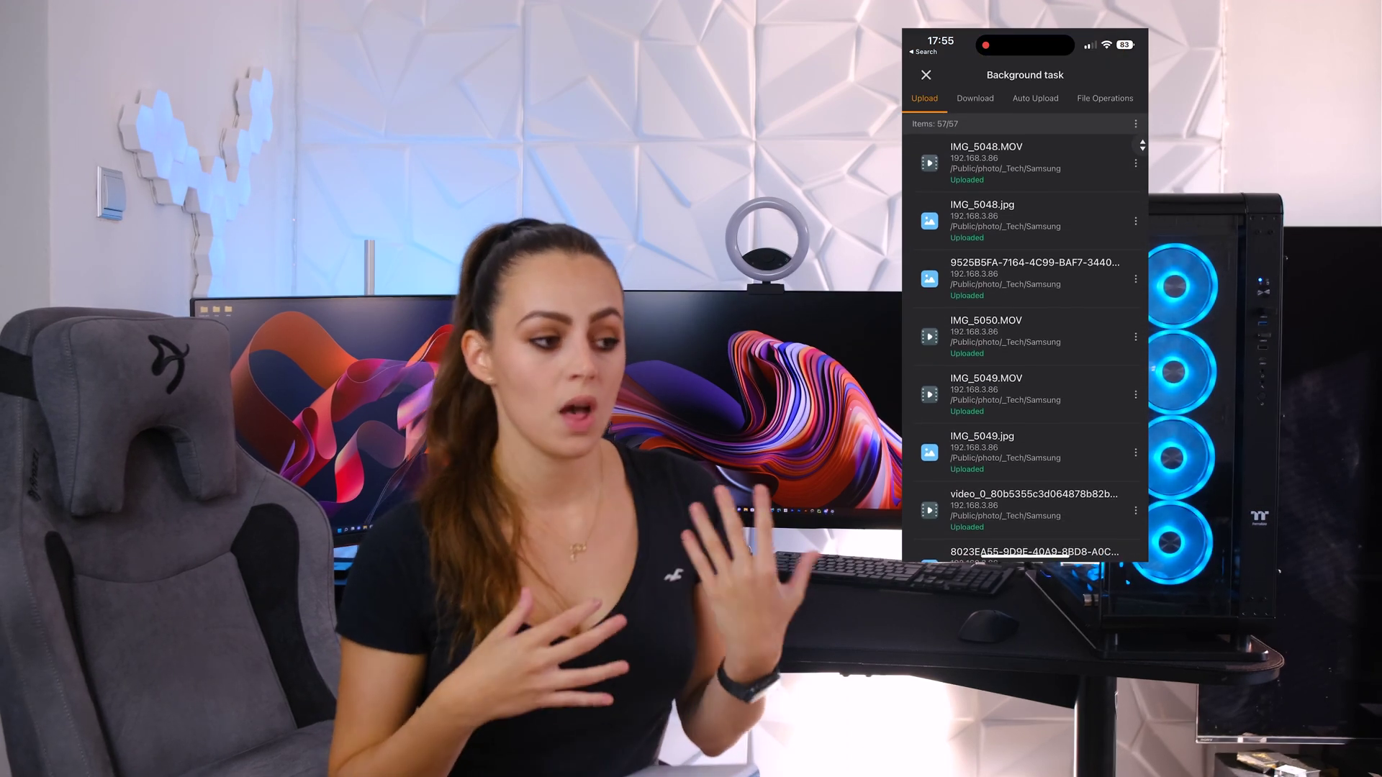
pyautogui.click(1136, 123)
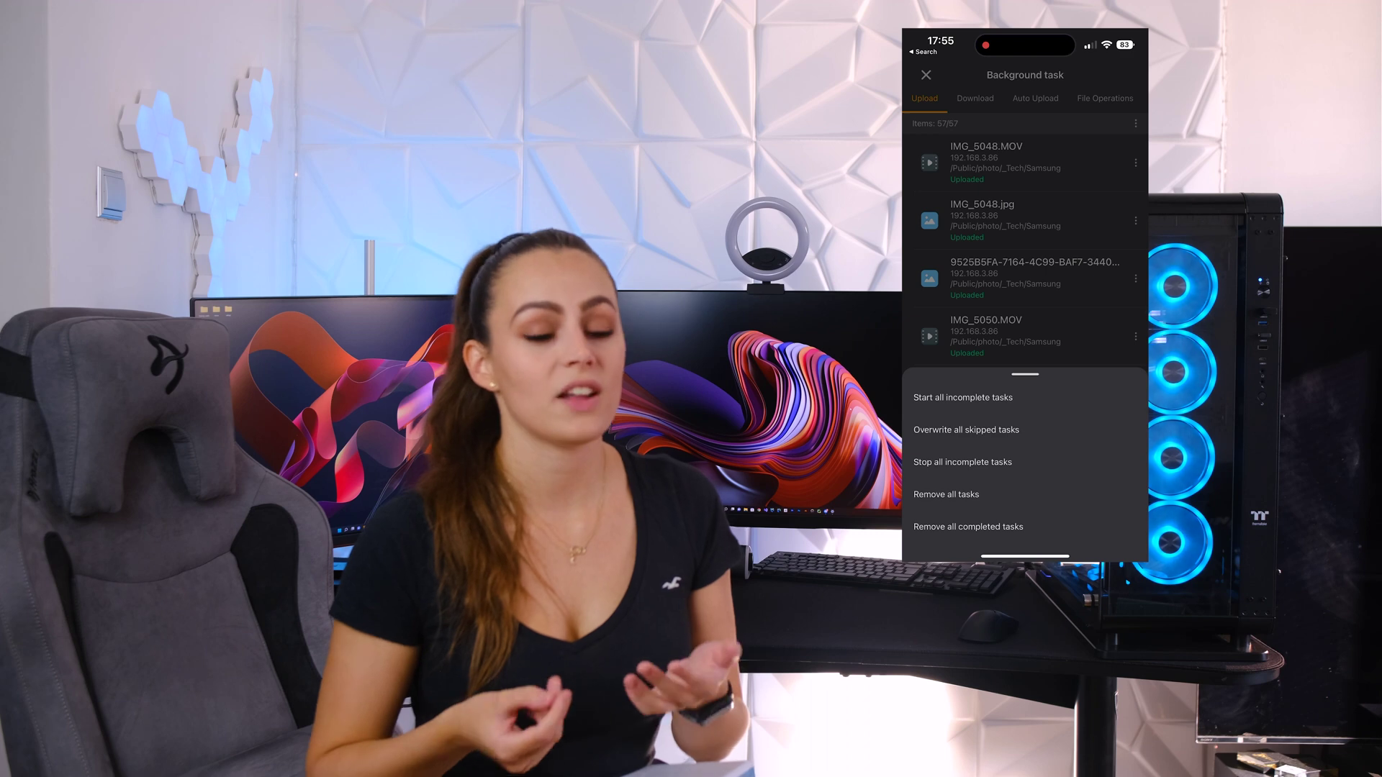